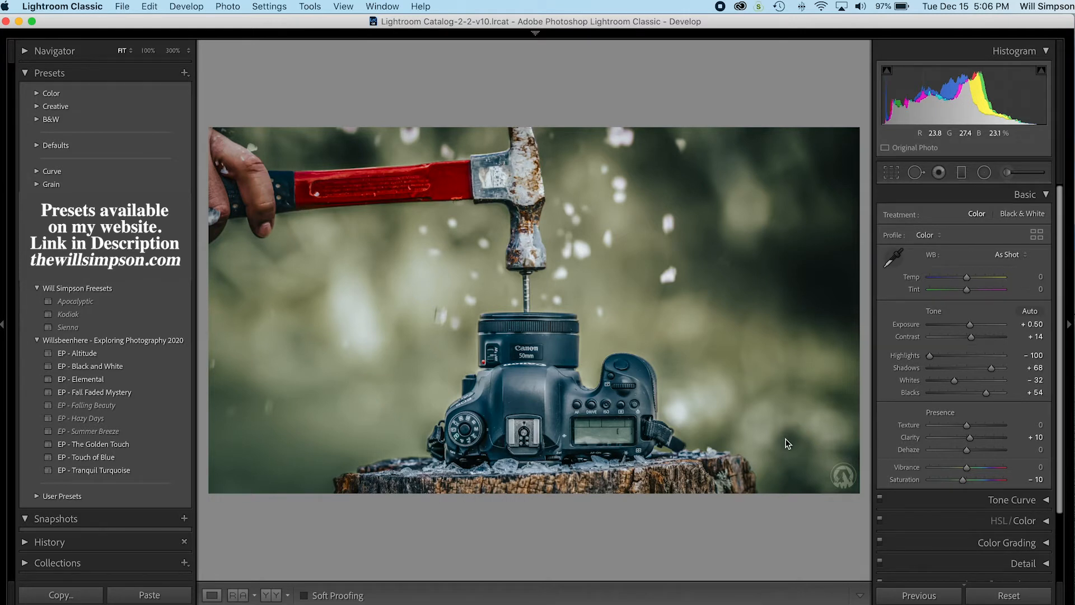
# Step: Send the photo from Lightroom Classic to Photoshop for editing and duplicate the Background layer
pyautogui.rightClick(462, 148)
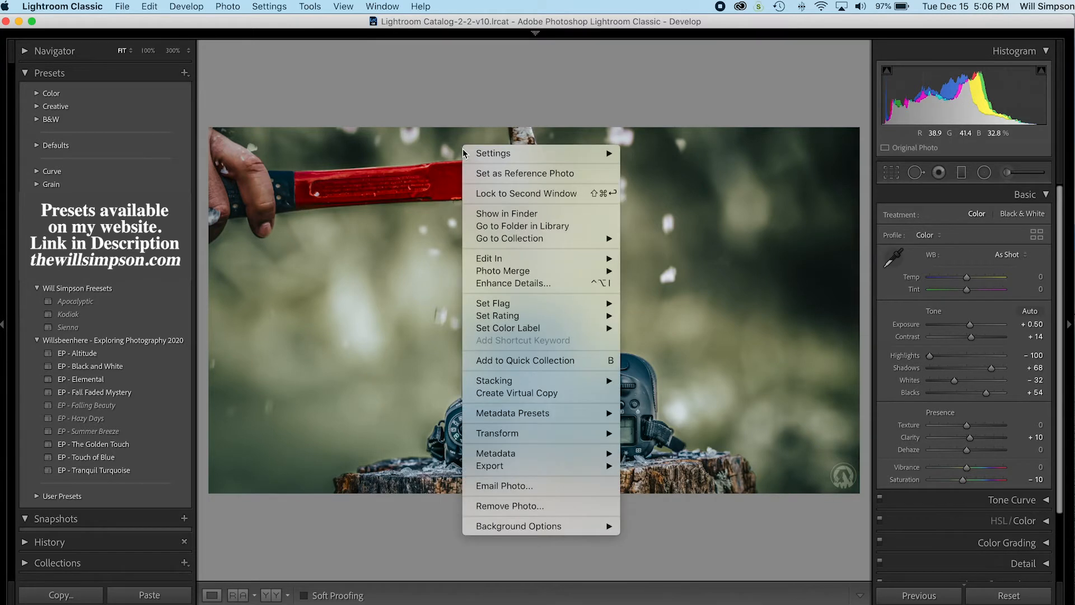
pyautogui.moveTo(498, 260)
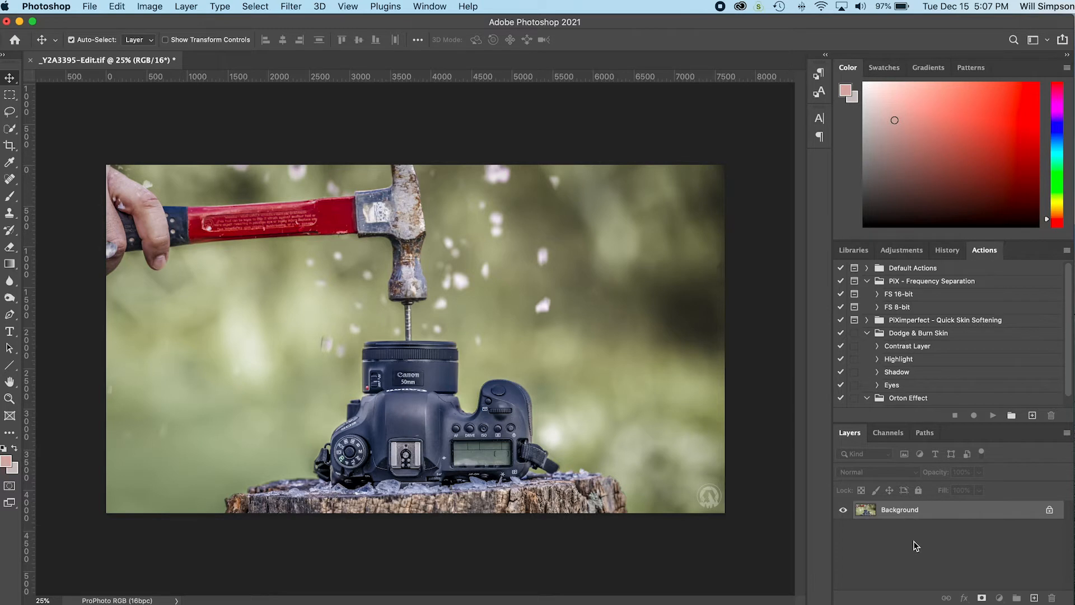
pyautogui.press('super+j')
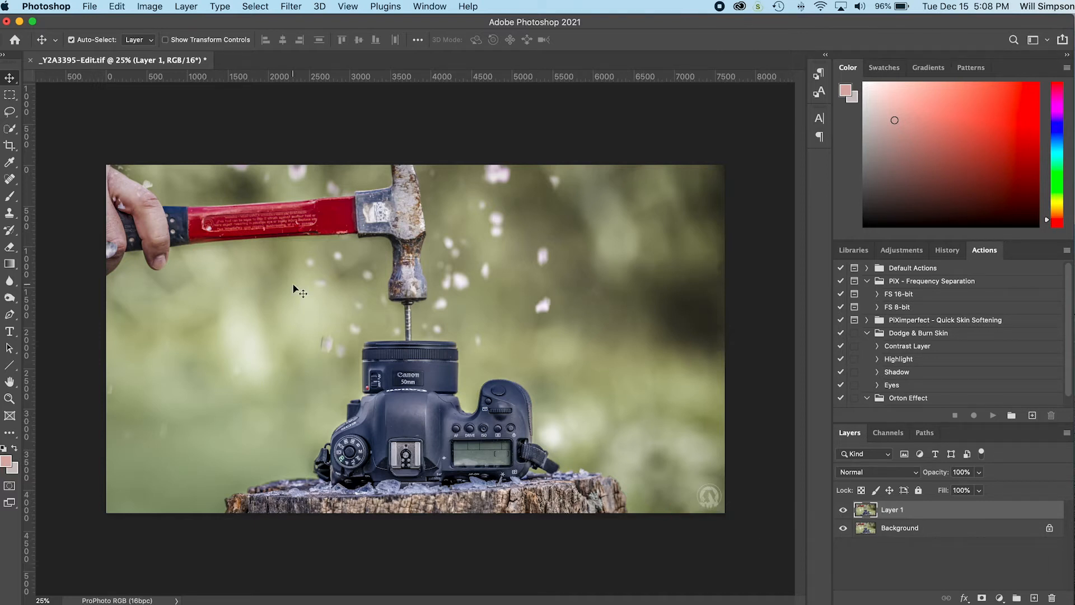
# Step: Select the hand, hammer, camera and stump with Select Subject, refine the selection edges, and copy the selected area to a new layer
pyautogui.press('w')
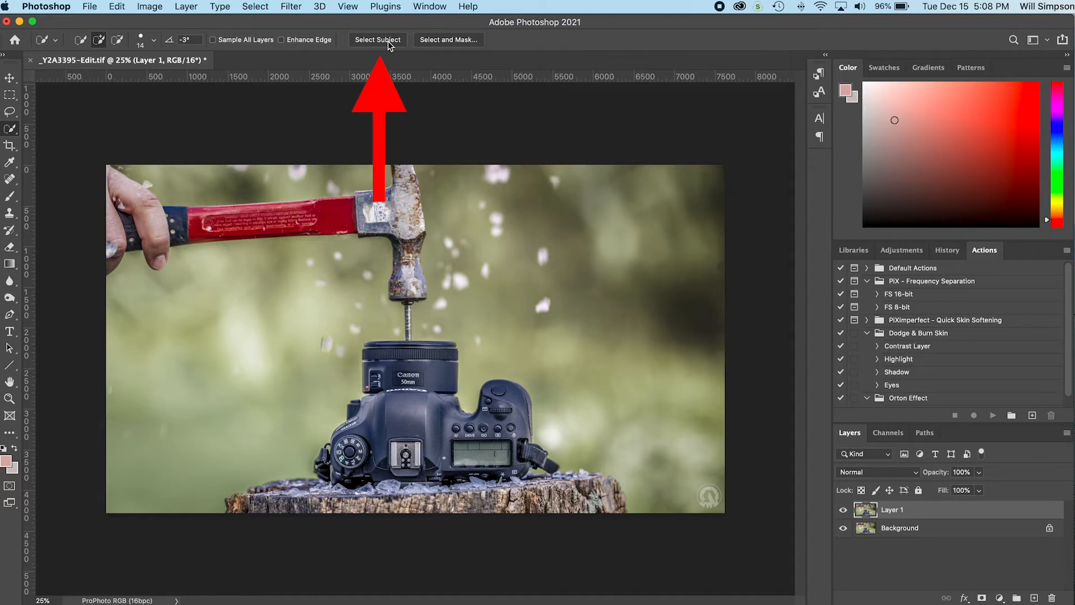
pyautogui.click(389, 41)
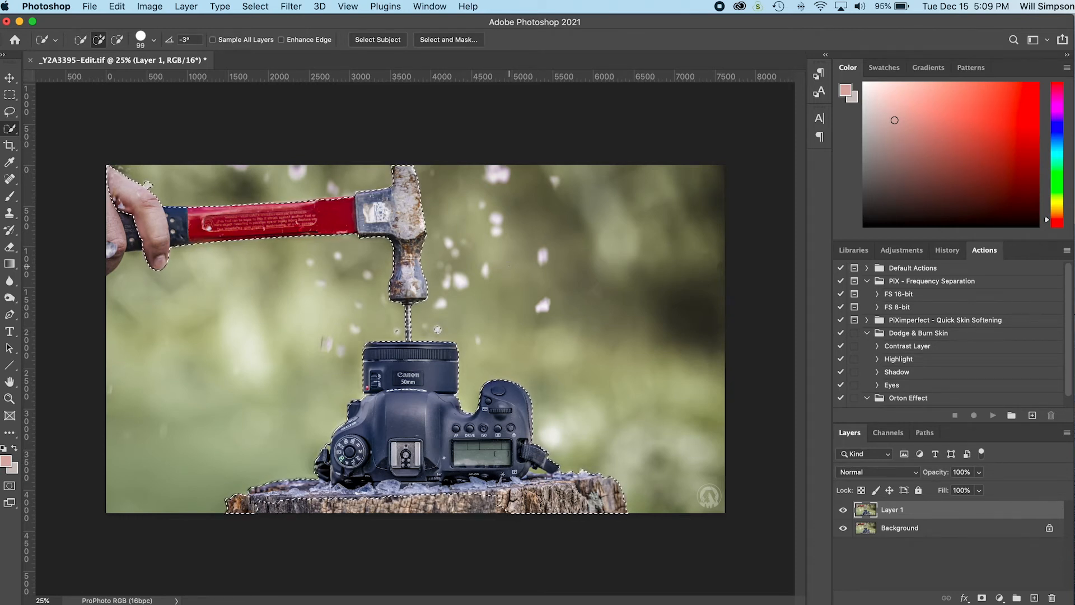
pyautogui.press('alt')
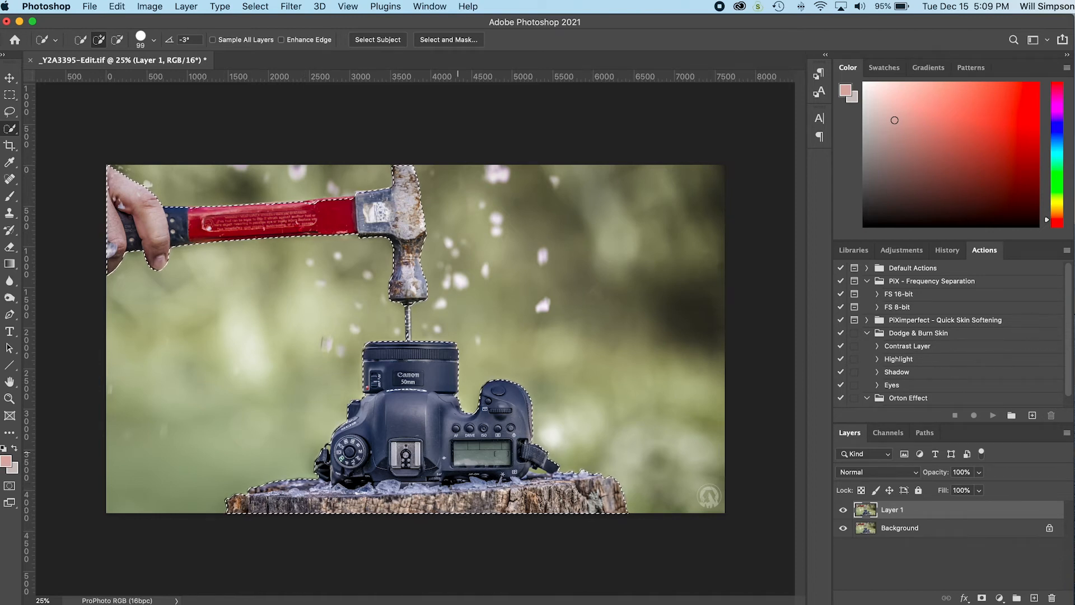
pyautogui.press('[')
pyautogui.press('[')
pyautogui.press('[')
pyautogui.press('[')
pyautogui.press('[')
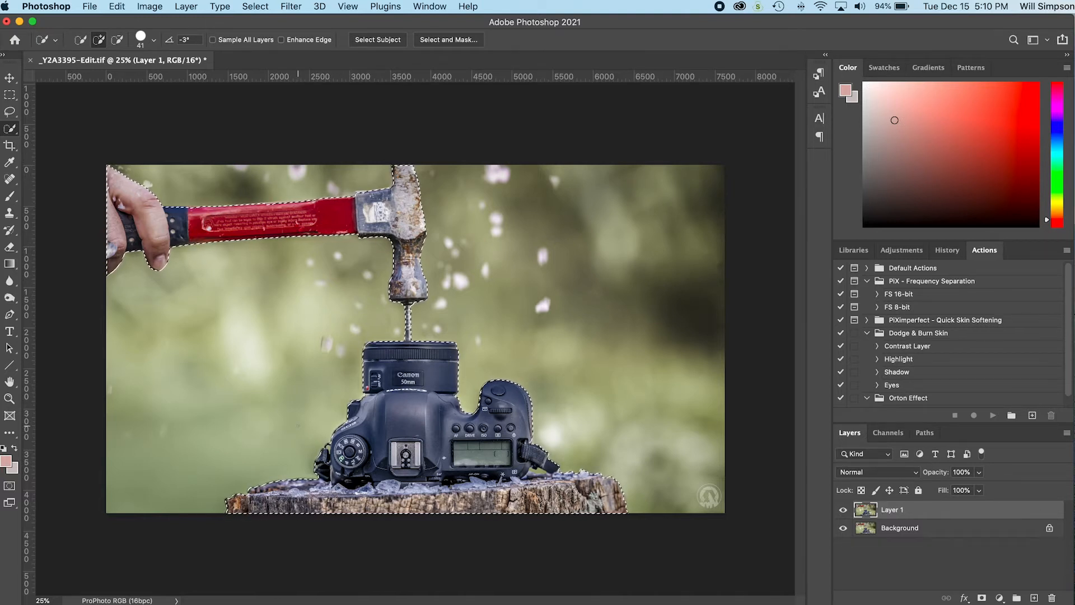
pyautogui.press('super+j')
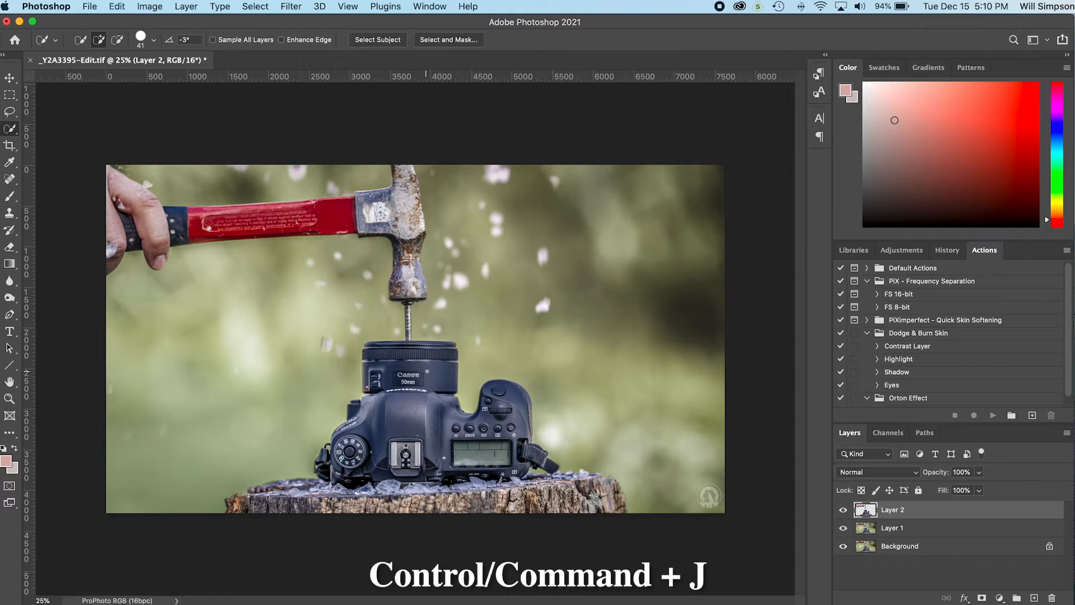
# Step: Hide Layer 1 and the Background to inspect the cut-out on Layer 2, and show both layers again
pyautogui.click(844, 529)
pyautogui.click(844, 549)
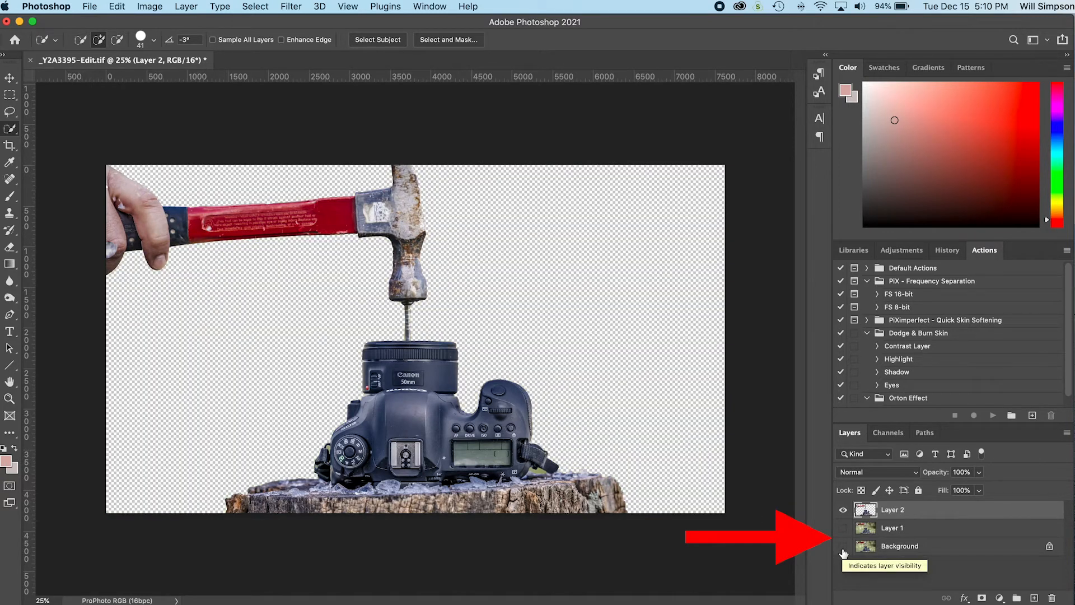
pyautogui.click(843, 549)
pyautogui.click(843, 528)
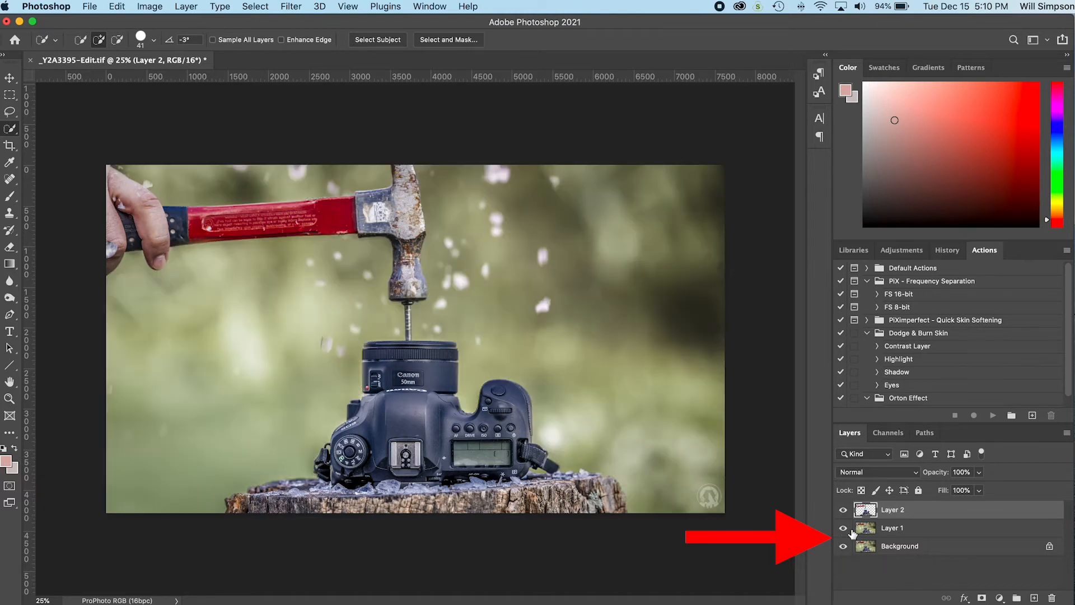
# Step: Try darkening Layer 1 with a Curves point at input 161 and output 55, and undo the adjustment
pyautogui.click(901, 528)
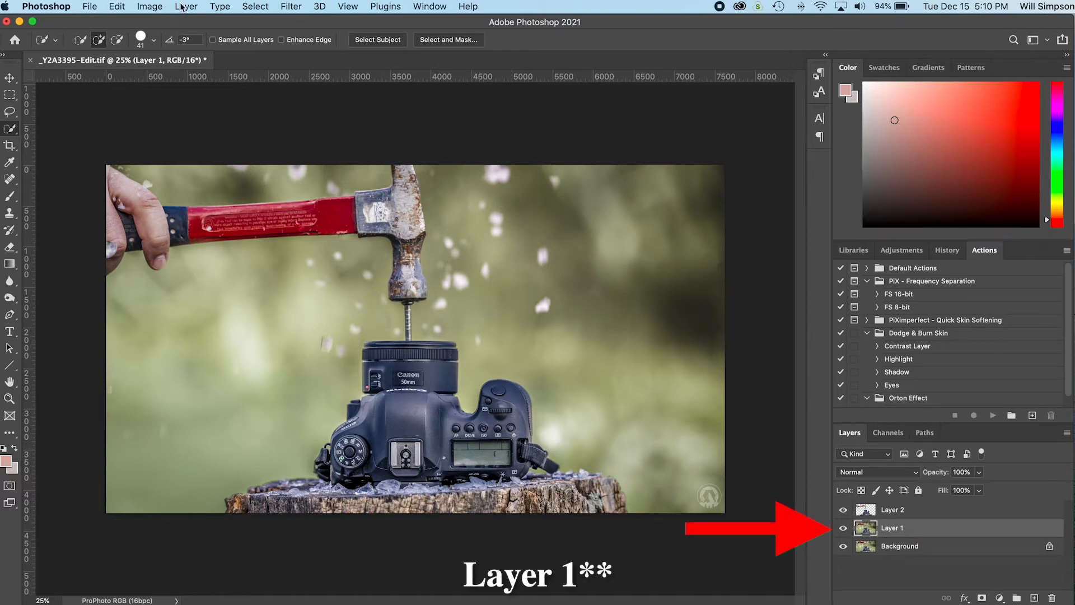
pyautogui.click(160, 5)
pyautogui.moveTo(171, 41)
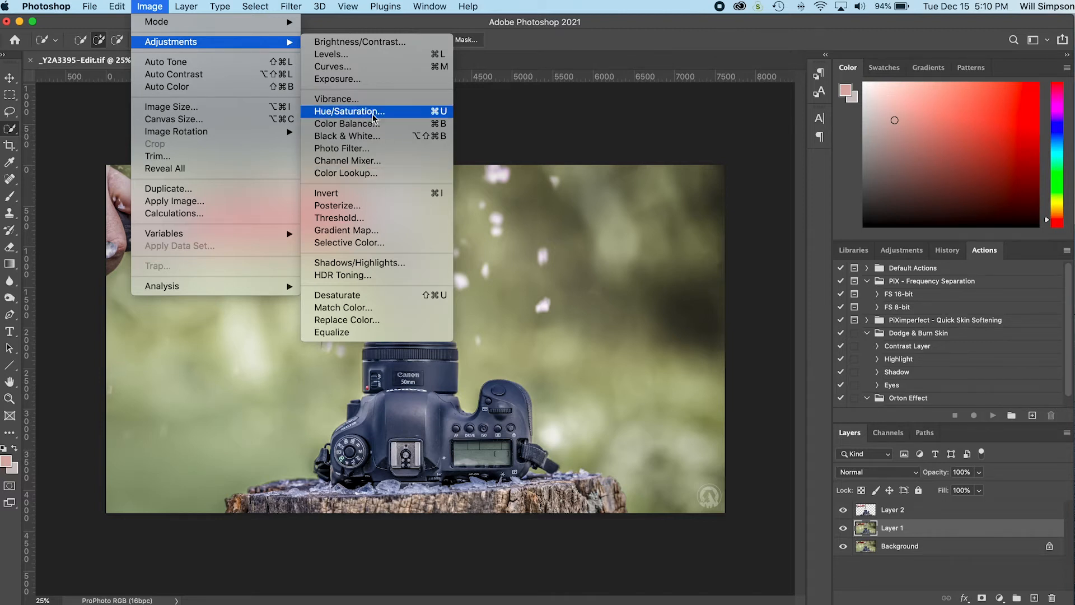
pyautogui.click(355, 71)
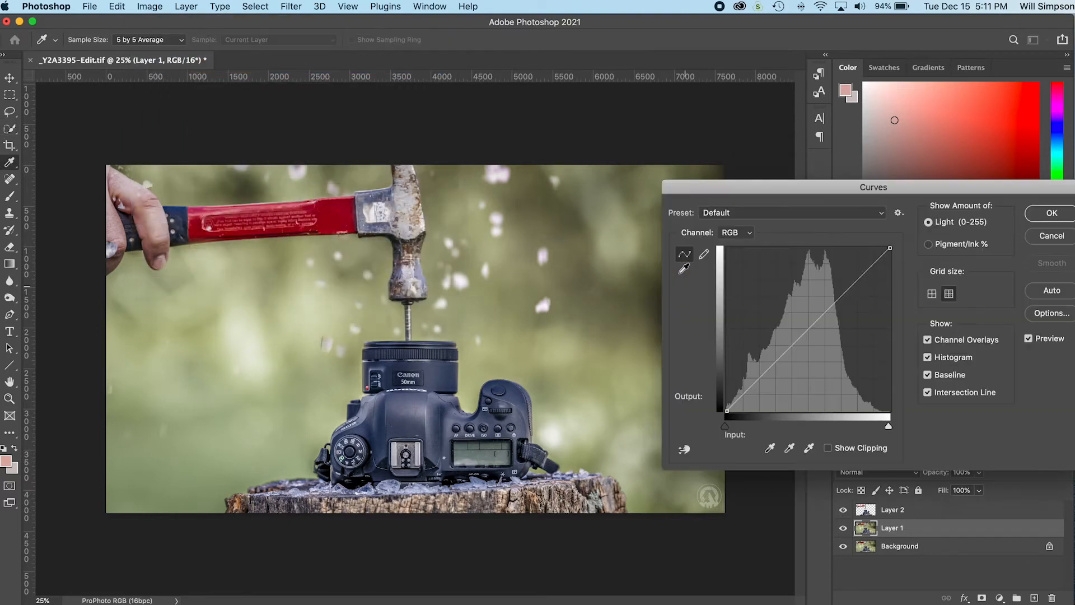
pyautogui.click(803, 334)
pyautogui.moveTo(803, 335); pyautogui.dragTo(830, 376)
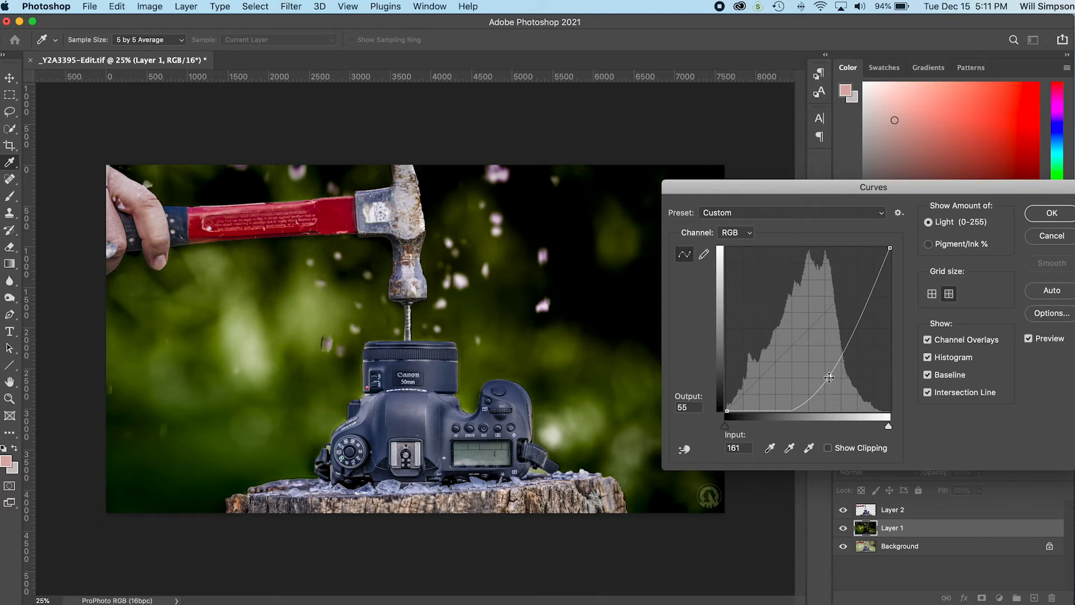
pyautogui.click(1052, 214)
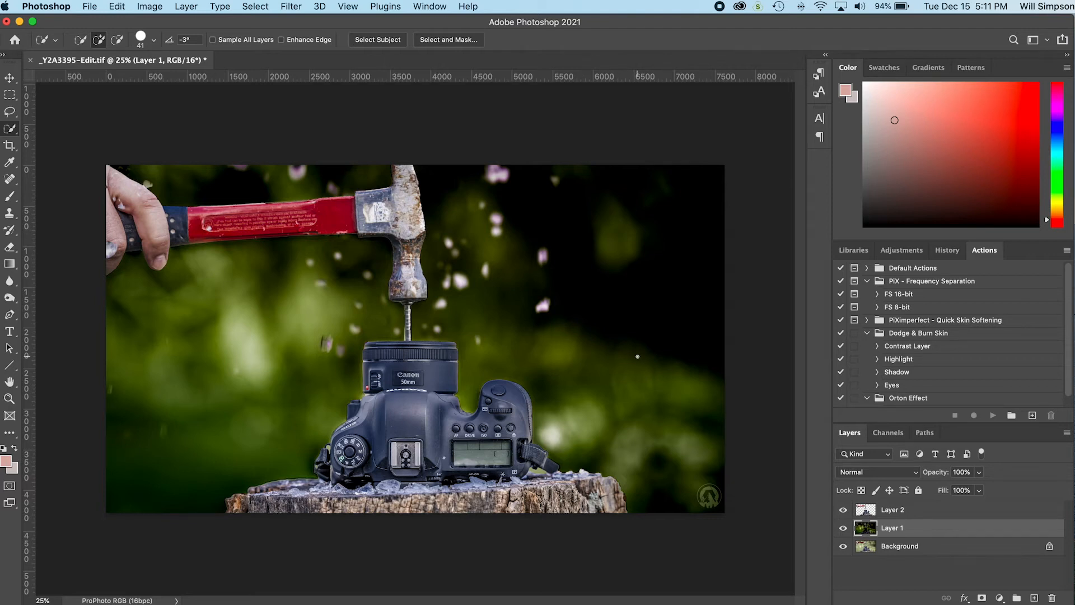
pyautogui.press('super+z')
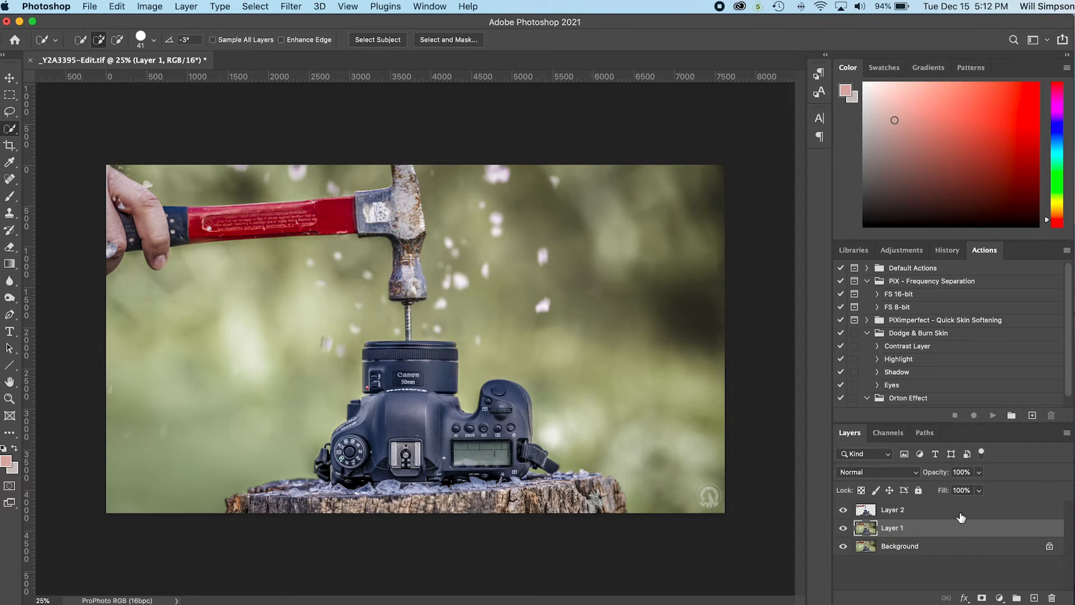
# Step: Select only the camera on Layer 2 with the Quick Selection tool, subtracting the hand, hammer, nail and stump from the selection
pyautogui.click(911, 511)
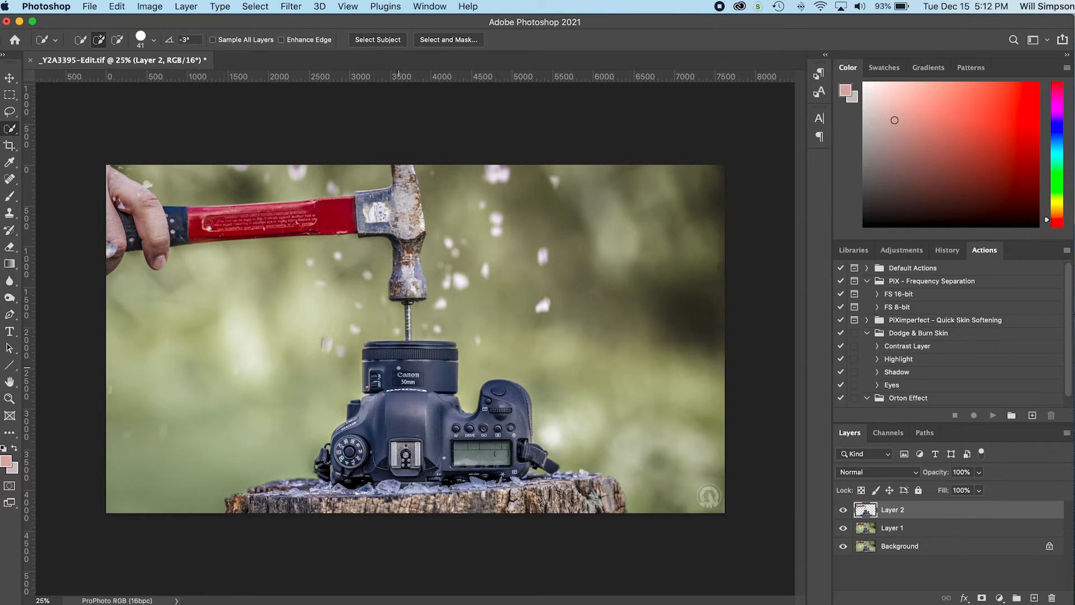
pyautogui.moveTo(379, 360)
pyautogui.mouseDown()
pyautogui.moveTo(406, 387)
pyautogui.moveTo(396, 442)
pyautogui.moveTo(495, 451)
pyautogui.moveTo(529, 426)
pyautogui.moveTo(551, 465)
pyautogui.moveTo(444, 455)
pyautogui.mouseUp()
pyautogui.moveTo(333, 455); pyautogui.dragTo(321, 470)
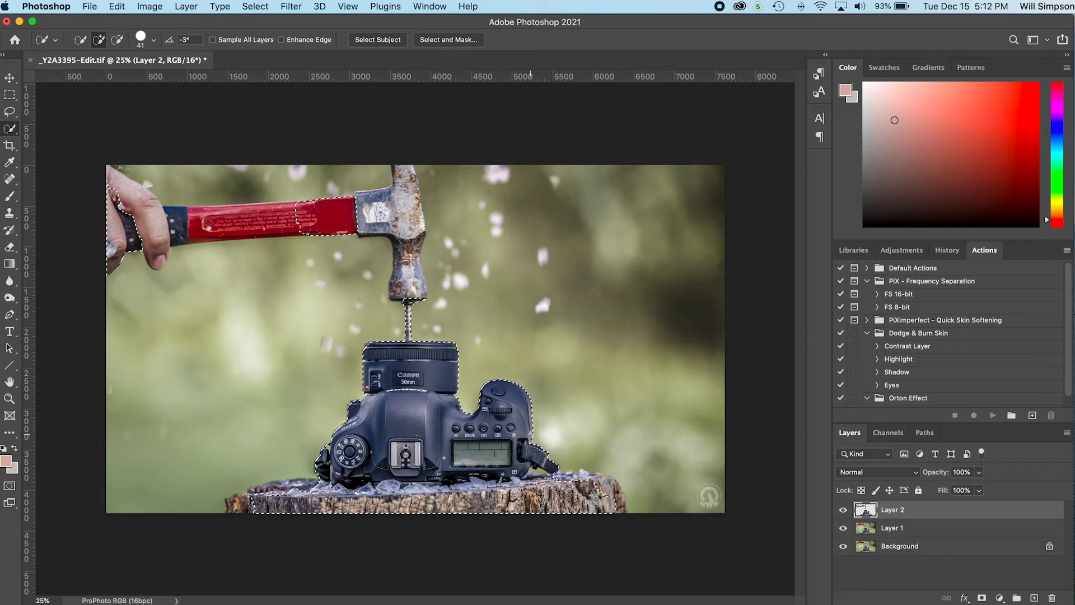
pyautogui.press('alt')
pyautogui.moveTo(111, 249)
pyautogui.mouseDown()
pyautogui.moveTo(108, 186)
pyautogui.moveTo(103, 258)
pyautogui.moveTo(132, 248)
pyautogui.moveTo(112, 212)
pyautogui.moveTo(131, 233)
pyautogui.moveTo(169, 222)
pyautogui.moveTo(114, 185)
pyautogui.mouseUp()
pyautogui.moveTo(307, 218); pyautogui.dragTo(343, 227)
pyautogui.moveTo(409, 304); pyautogui.dragTo(405, 323)
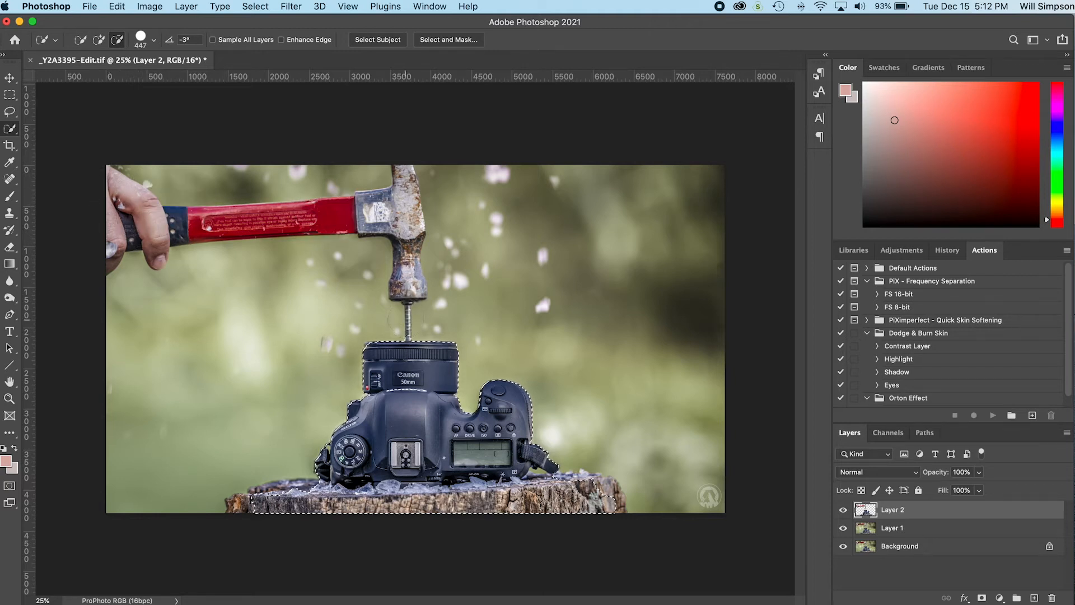
pyautogui.moveTo(270, 505)
pyautogui.mouseDown()
pyautogui.moveTo(389, 520)
pyautogui.moveTo(611, 502)
pyautogui.moveTo(584, 488)
pyautogui.moveTo(490, 502)
pyautogui.moveTo(332, 499)
pyautogui.mouseUp()
pyautogui.moveTo(325, 364); pyautogui.dragTo(307, 363)
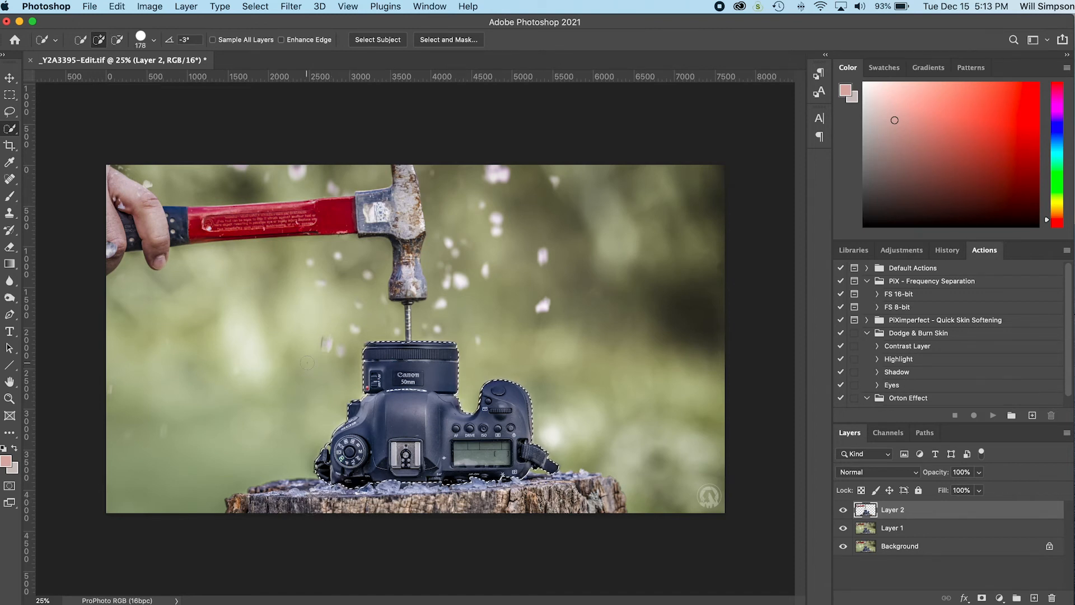
# Step: Try shifting cyan, magenta and yellow in the camera's Blues with Selective Color, reset each to 0, and cancel the adjustment
pyautogui.click(152, 6)
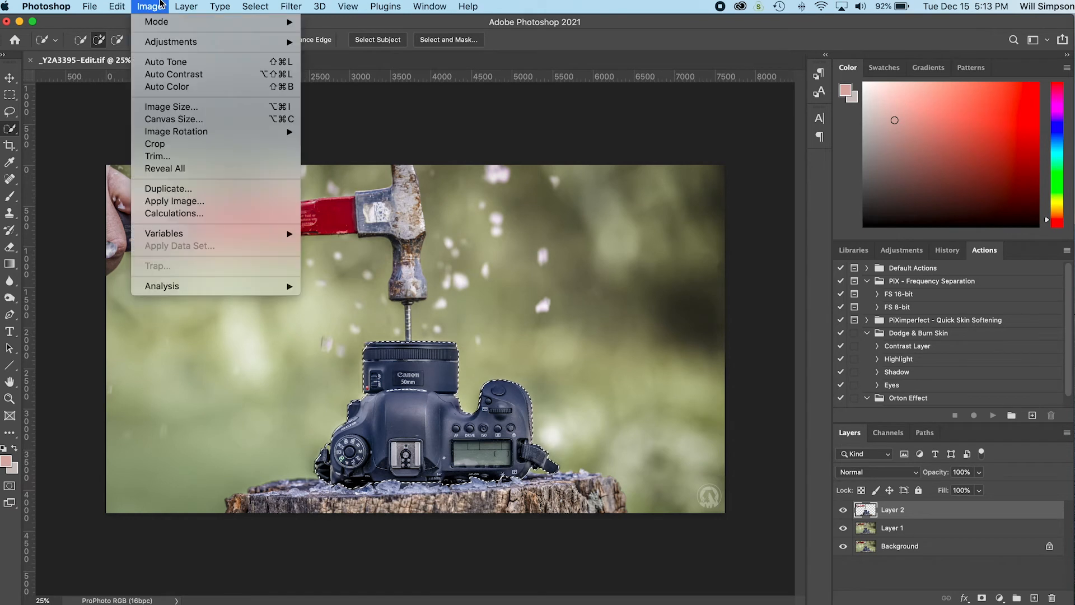
pyautogui.moveTo(175, 43)
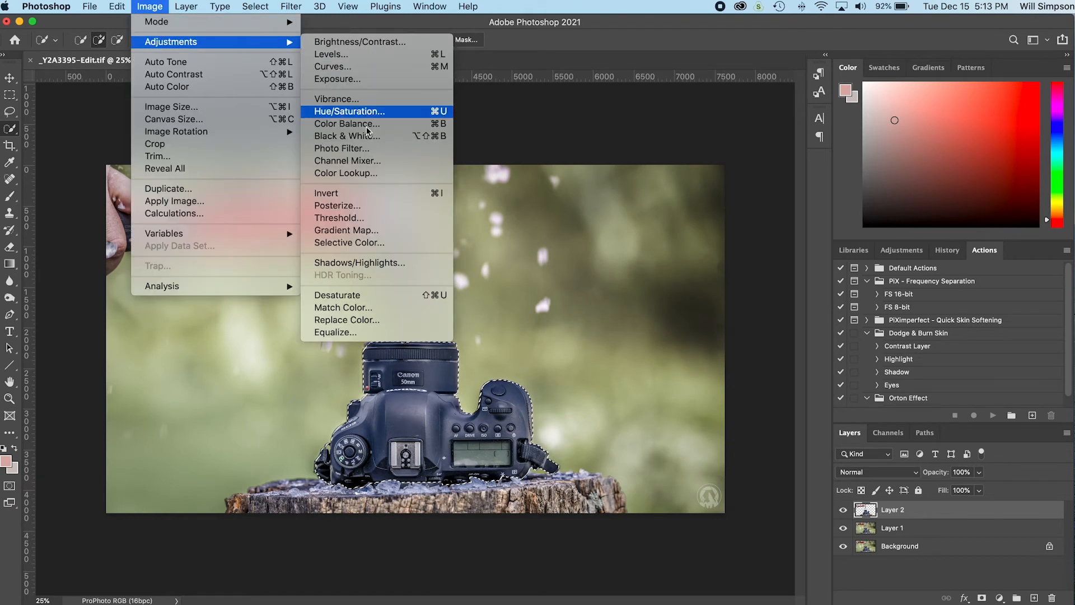
pyautogui.click(366, 243)
pyautogui.moveTo(801, 227); pyautogui.dragTo(653, 108)
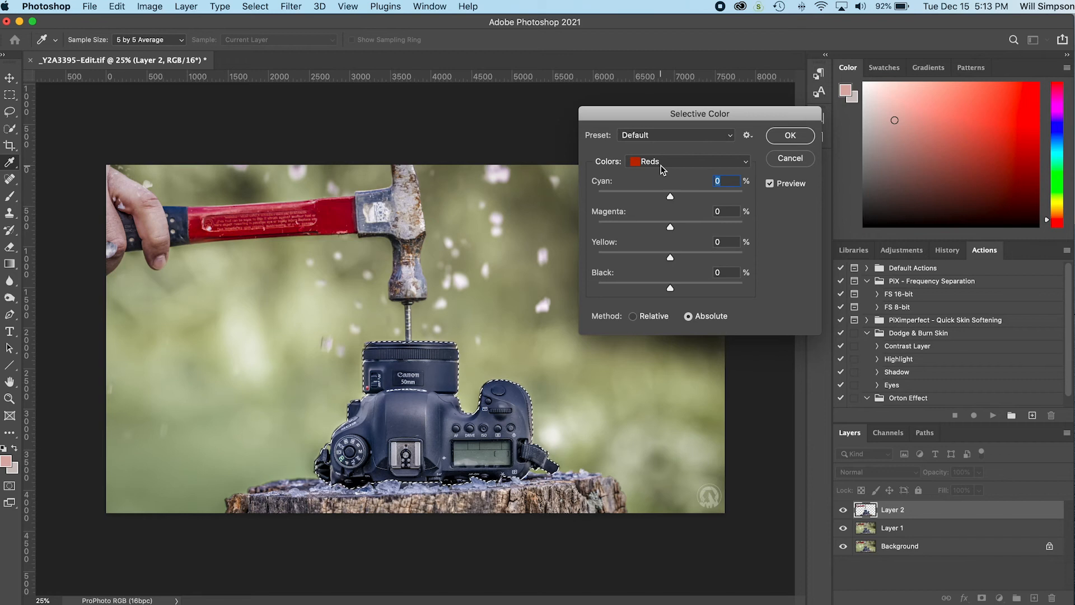
pyautogui.click(661, 166)
pyautogui.click(663, 208)
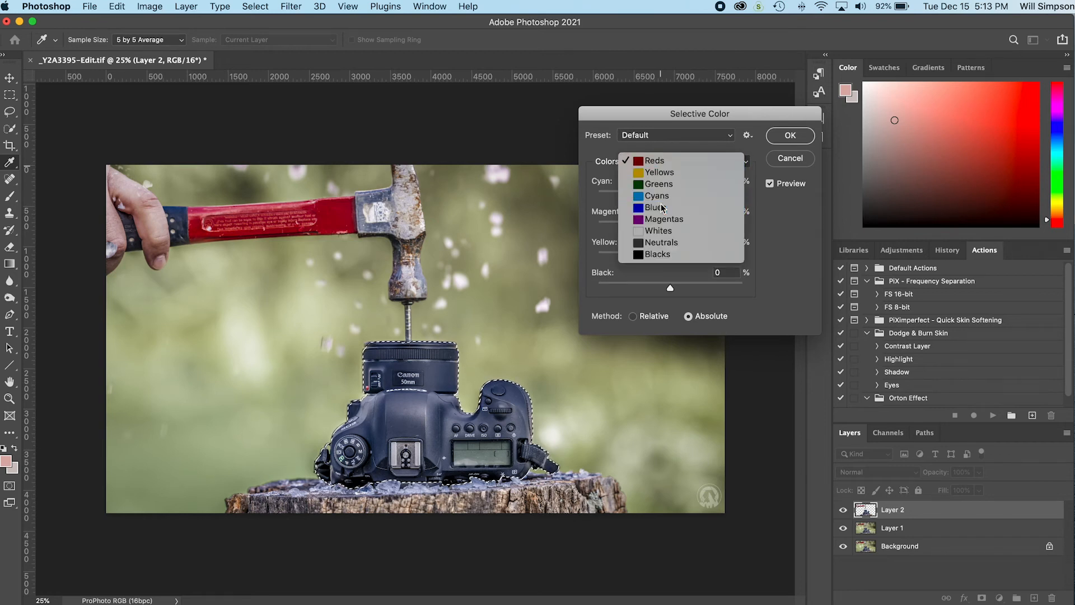
pyautogui.moveTo(671, 196); pyautogui.dragTo(631, 193)
pyautogui.write('0')
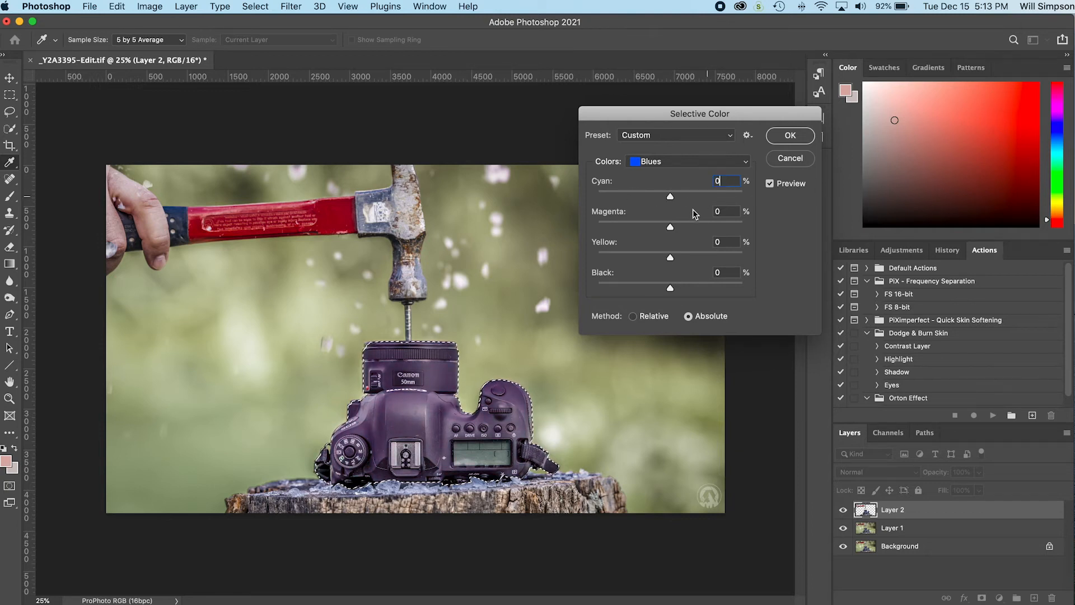
pyautogui.moveTo(670, 227); pyautogui.dragTo(721, 229)
pyautogui.write('0')
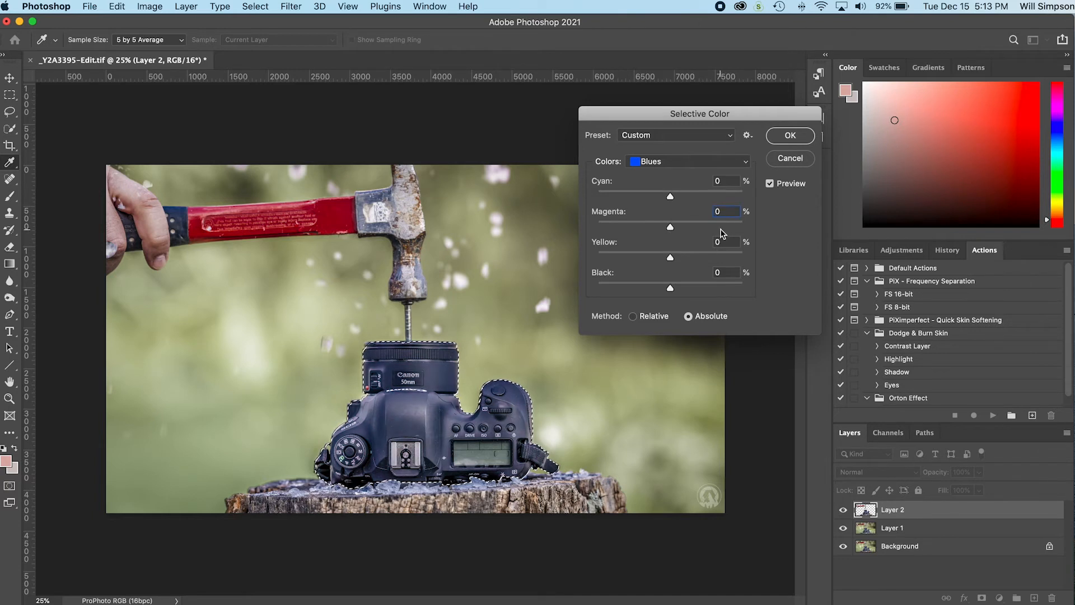
pyautogui.moveTo(670, 257); pyautogui.dragTo(633, 259)
pyautogui.doubleClick(724, 244)
pyautogui.write('0')
pyautogui.press('Tab')
pyautogui.click(799, 159)
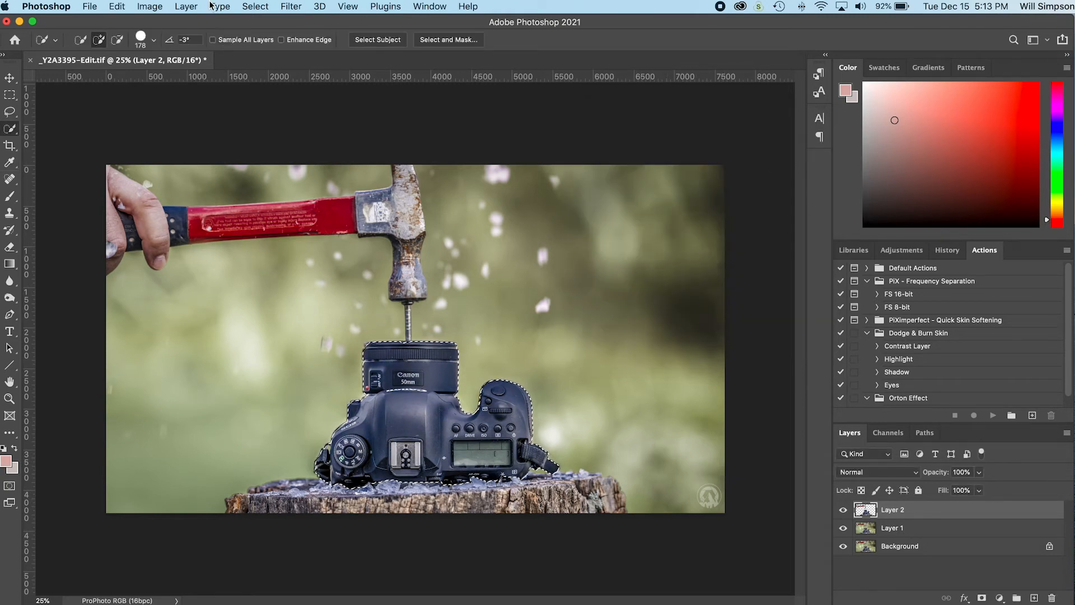
# Step: Recolor the selected camera green with Hue/Saturation at hue -104, saturation +58 and lightness +4, comparing it with the original before applying
pyautogui.click(151, 6)
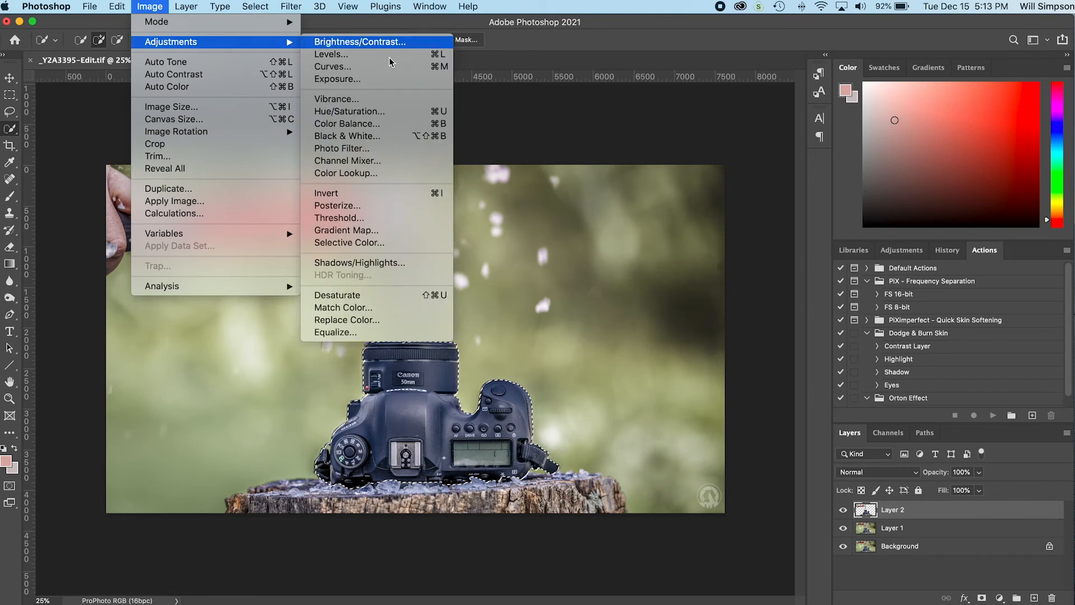
pyautogui.click(406, 114)
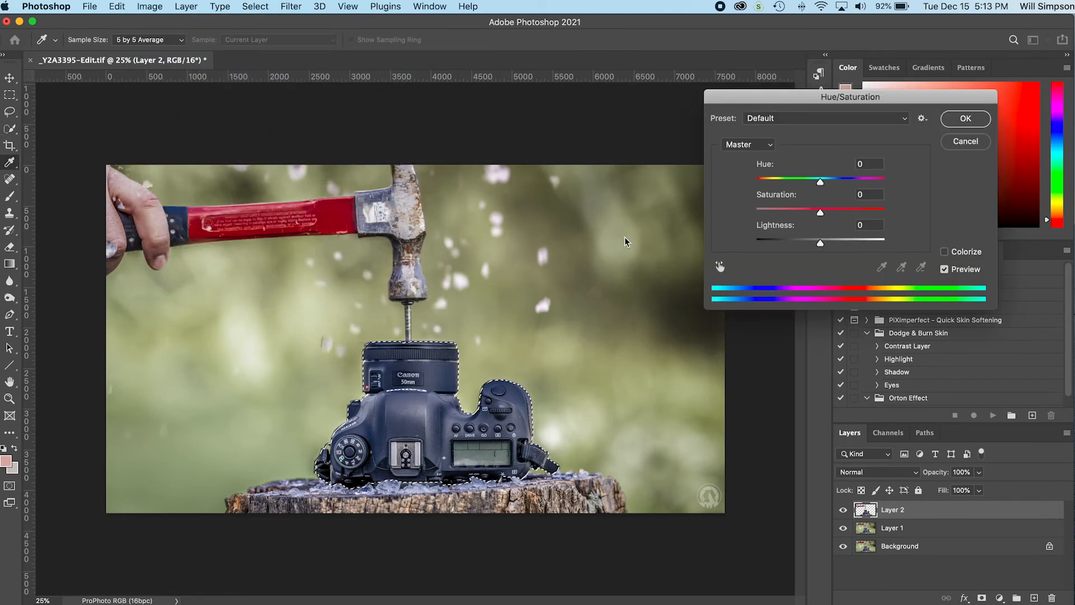
pyautogui.click(821, 183)
pyautogui.moveTo(821, 183); pyautogui.dragTo(775, 183)
pyautogui.moveTo(820, 213); pyautogui.dragTo(858, 213)
pyautogui.moveTo(821, 243)
pyautogui.mouseDown()
pyautogui.moveTo(789, 245)
pyautogui.moveTo(843, 244)
pyautogui.moveTo(823, 246)
pyautogui.mouseUp()
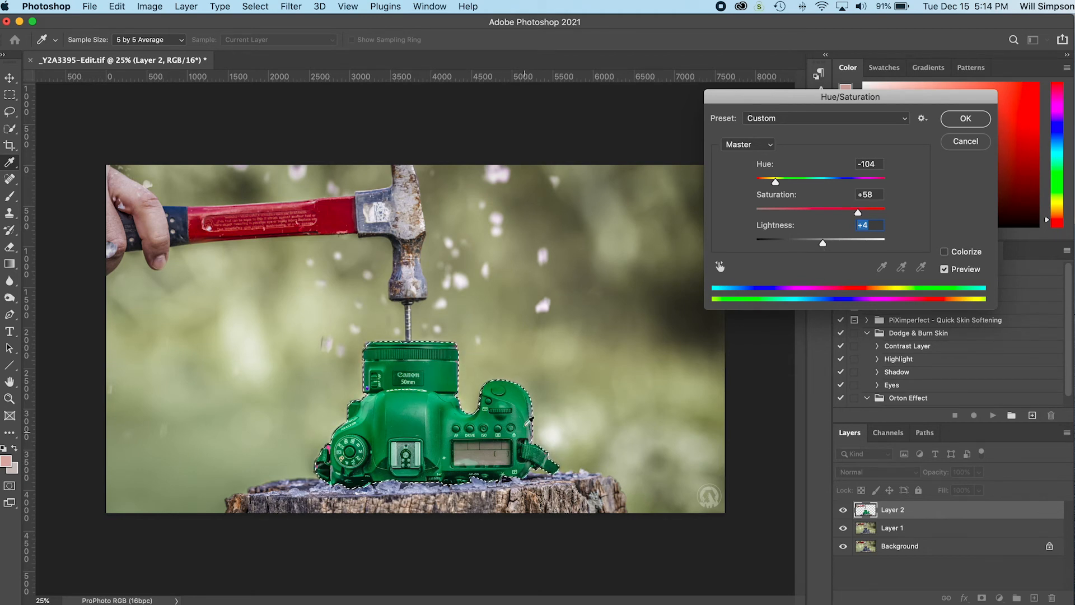
pyautogui.click(948, 270)
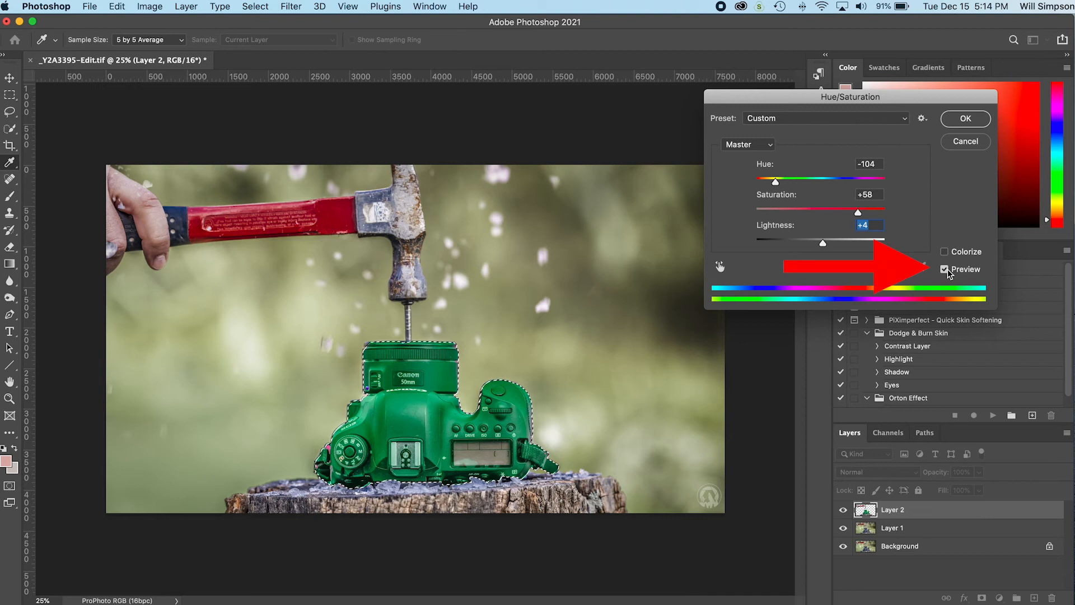
pyautogui.click(946, 269)
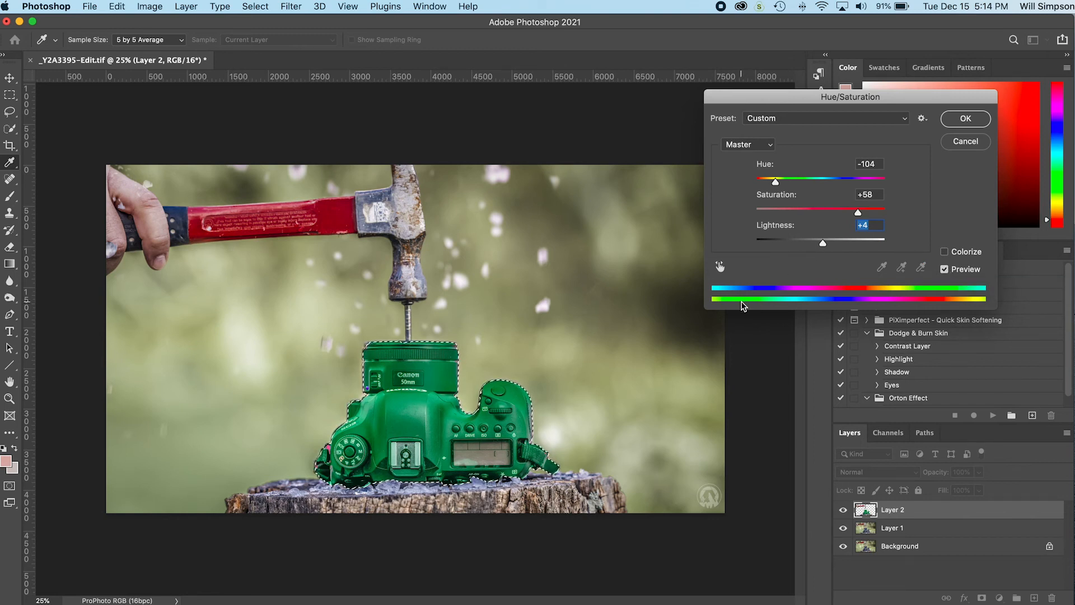
pyautogui.click(970, 123)
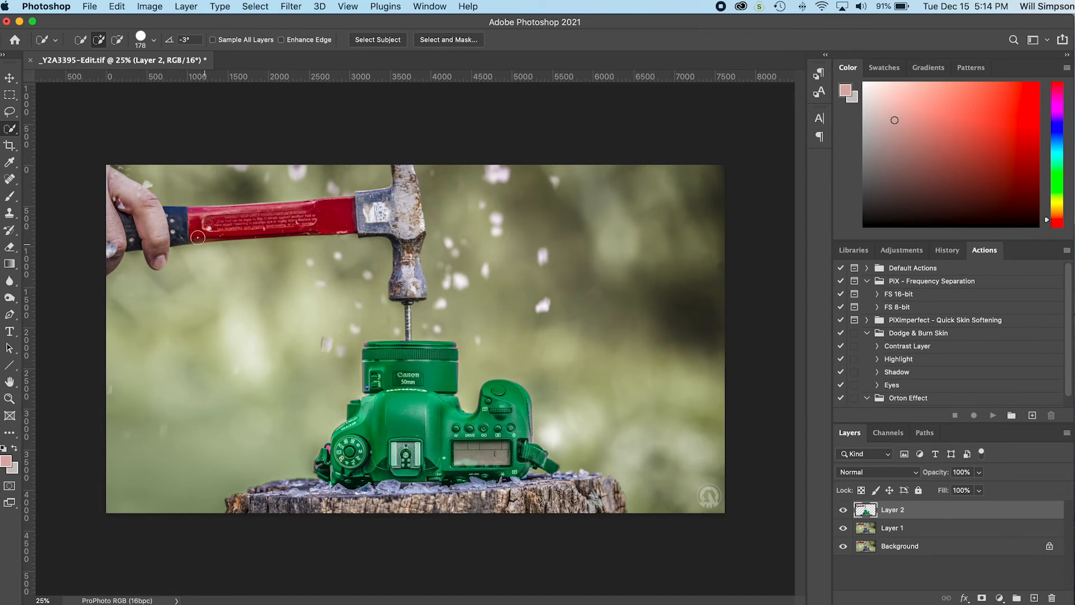
# Step: Select the hand holding the hammer on Layer 2 with the Quick Selection tool, refining the edge with a smaller brush
pyautogui.moveTo(104, 184)
pyautogui.mouseDown()
pyautogui.moveTo(137, 213)
pyautogui.moveTo(115, 224)
pyautogui.moveTo(107, 249)
pyautogui.moveTo(115, 255)
pyautogui.mouseUp()
pyautogui.press('alt')
pyautogui.keyDown('alt'); pyautogui.click(106, 250); pyautogui.keyUp('alt')
pyautogui.press('[')
pyautogui.press('[')
pyautogui.press('[')
pyautogui.press('[')
pyautogui.press('alt')
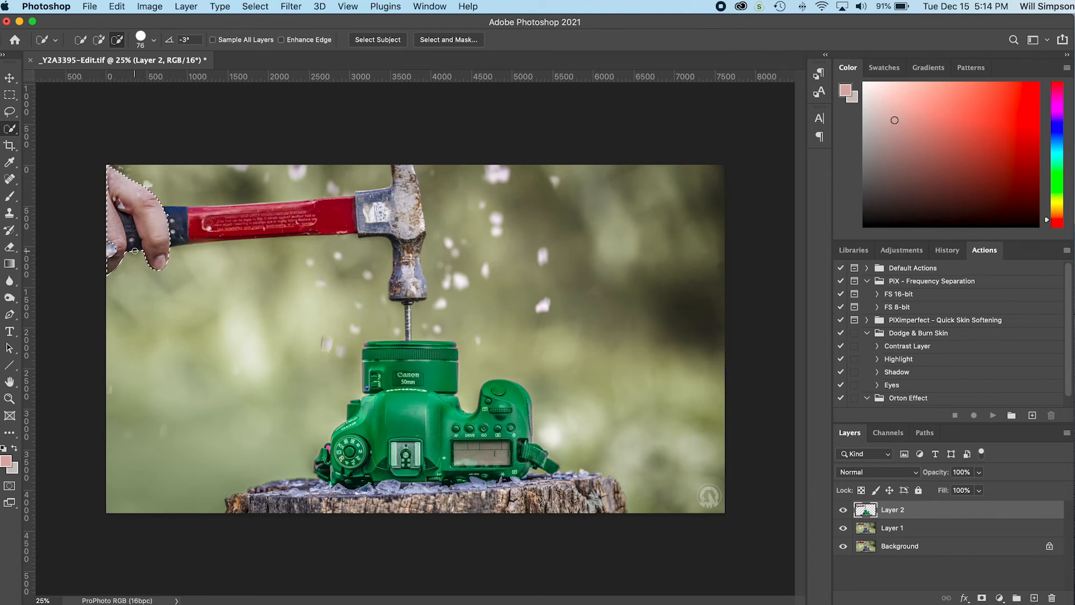
pyautogui.keyDown('alt'); pyautogui.click(125, 214); pyautogui.keyUp('alt')
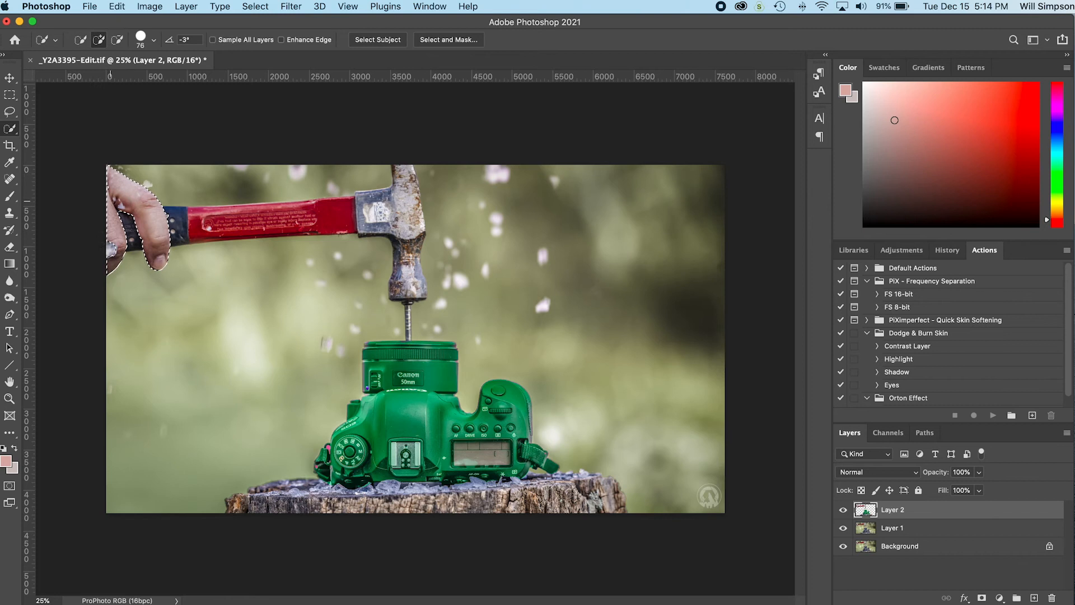
# Step: Recolor the selected hand purple on Layer 2 with Hue/Saturation at hue -109, saturation +36 and lightness -23
pyautogui.click(149, 7)
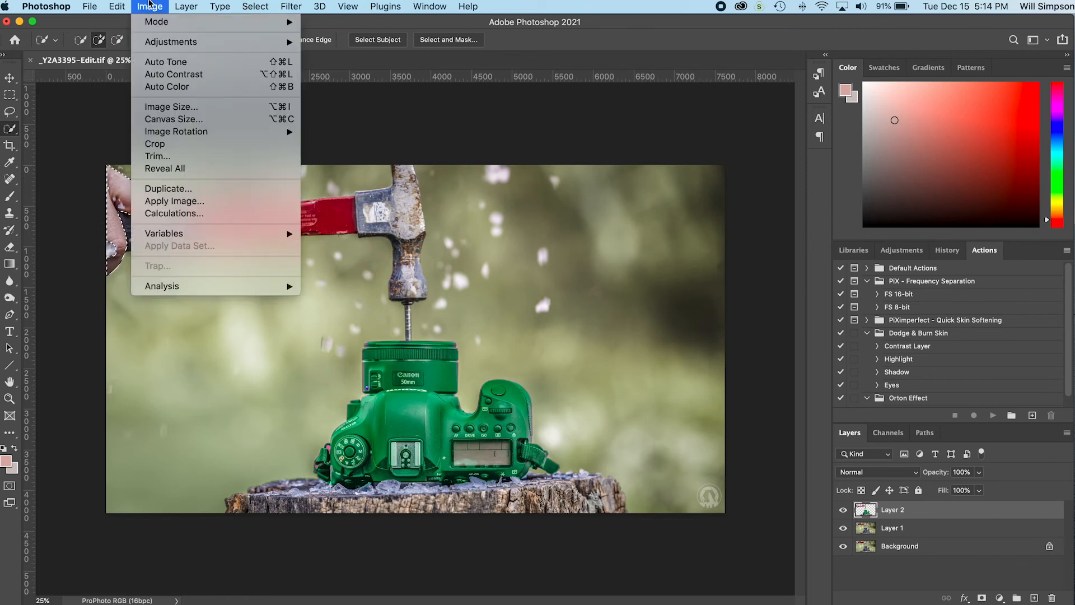
pyautogui.moveTo(171, 42)
pyautogui.click(392, 111)
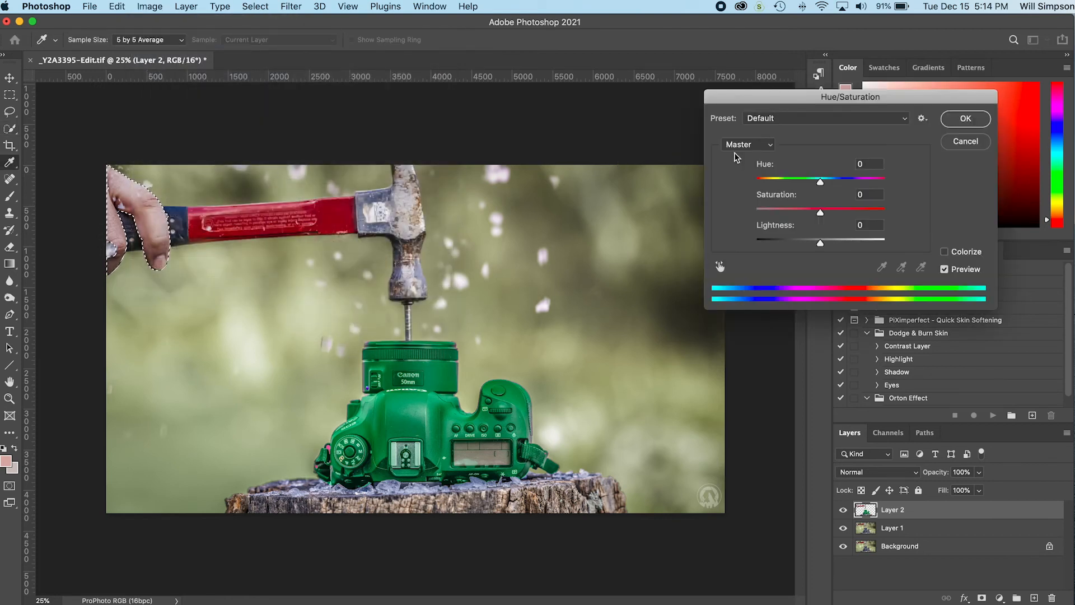
pyautogui.moveTo(750, 217); pyautogui.dragTo(706, 220)
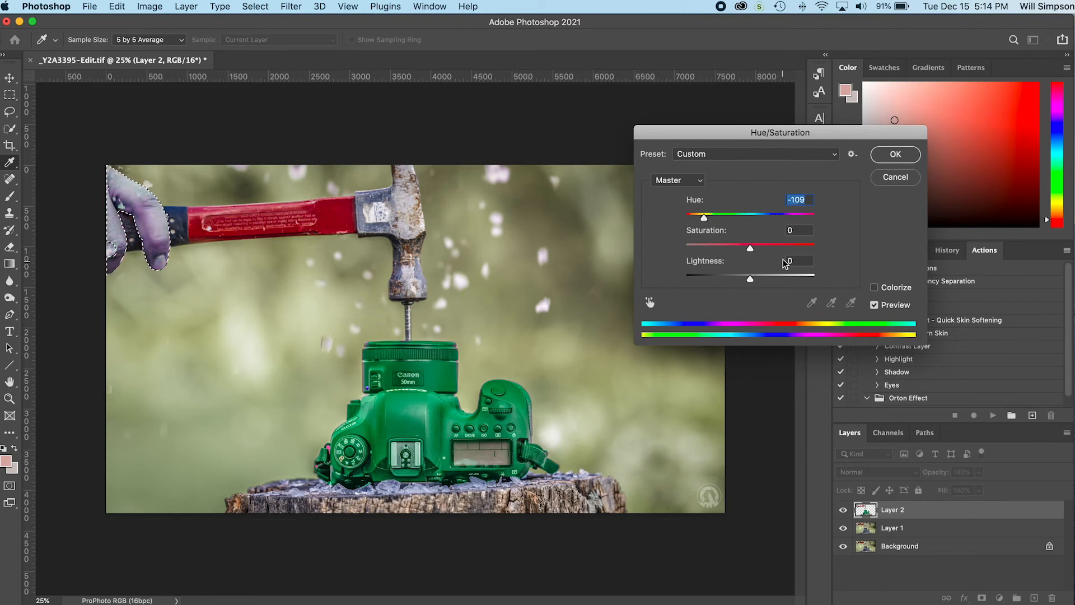
pyautogui.click(773, 248)
pyautogui.moveTo(750, 276); pyautogui.dragTo(735, 277)
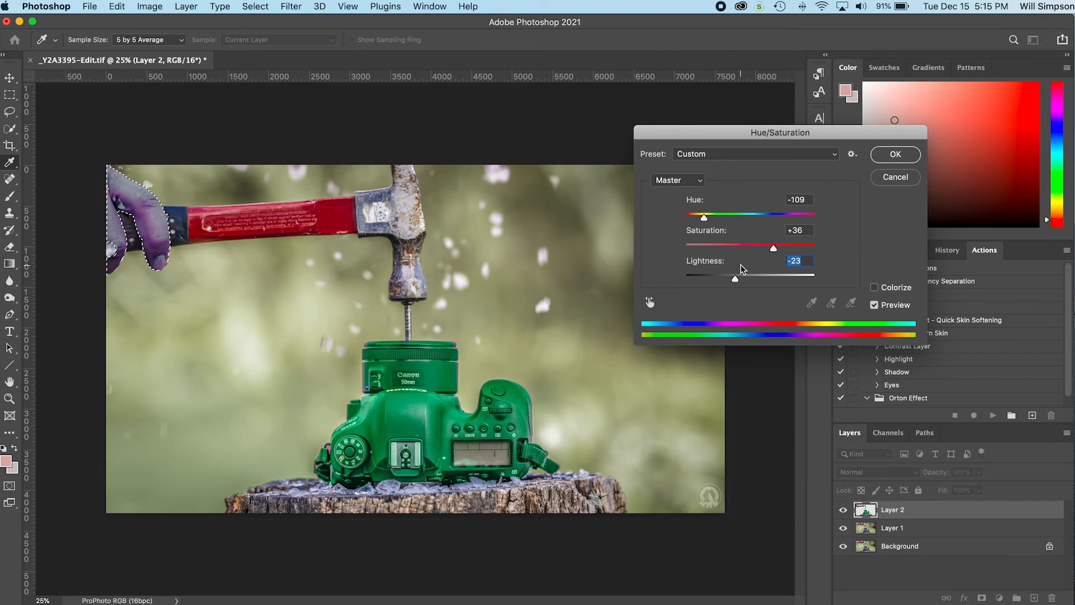
pyautogui.click(895, 154)
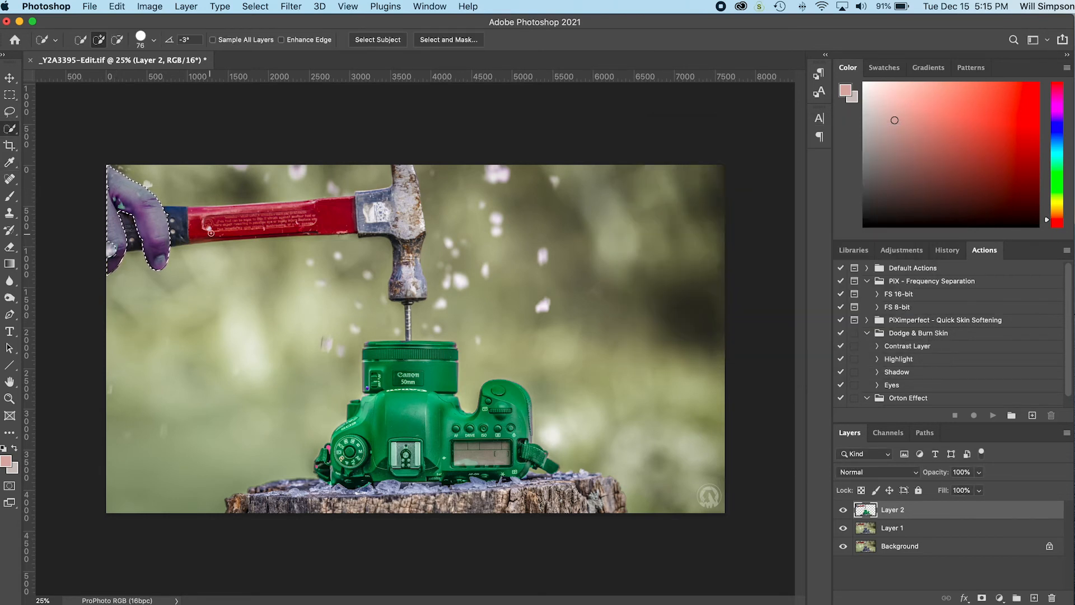
# Step: Deselect the hand and select only the red part of the hammer handle with the Quick Selection tool, subtracting the black grip section
pyautogui.moveTo(201, 223)
pyautogui.mouseDown()
pyautogui.moveTo(329, 219)
pyautogui.moveTo(332, 205)
pyautogui.moveTo(195, 207)
pyautogui.mouseUp()
pyautogui.press('super+z')
pyautogui.keyDown('super'); pyautogui.click(148, 182); pyautogui.keyUp('super')
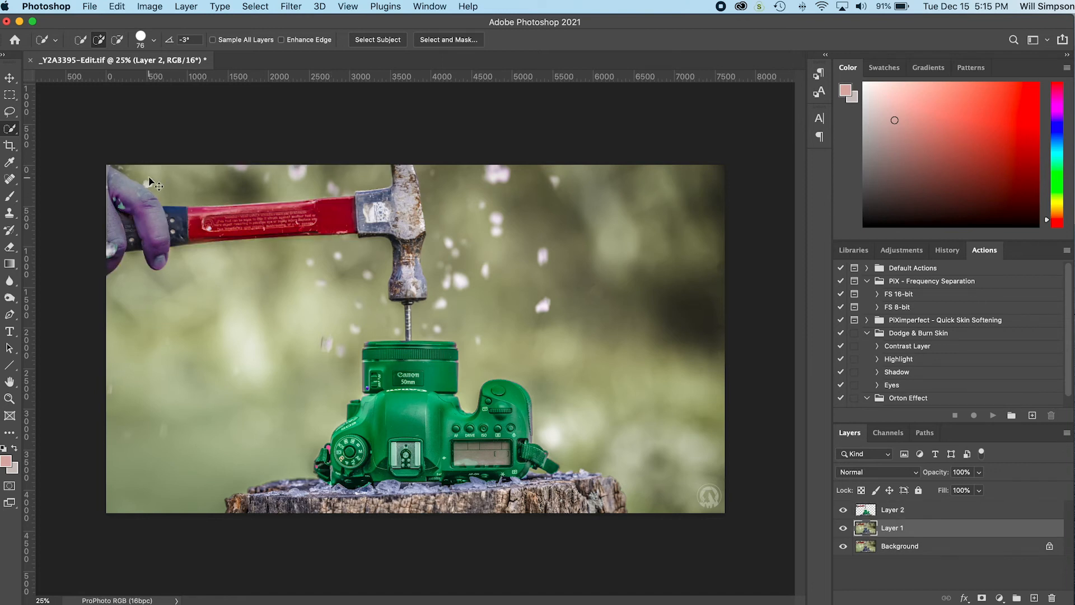
pyautogui.press('super+d')
pyautogui.moveTo(207, 223)
pyautogui.mouseDown()
pyautogui.moveTo(328, 203)
pyautogui.moveTo(353, 211)
pyautogui.moveTo(314, 234)
pyautogui.moveTo(337, 200)
pyautogui.moveTo(300, 203)
pyautogui.mouseUp()
pyautogui.moveTo(174, 189); pyautogui.dragTo(354, 172)
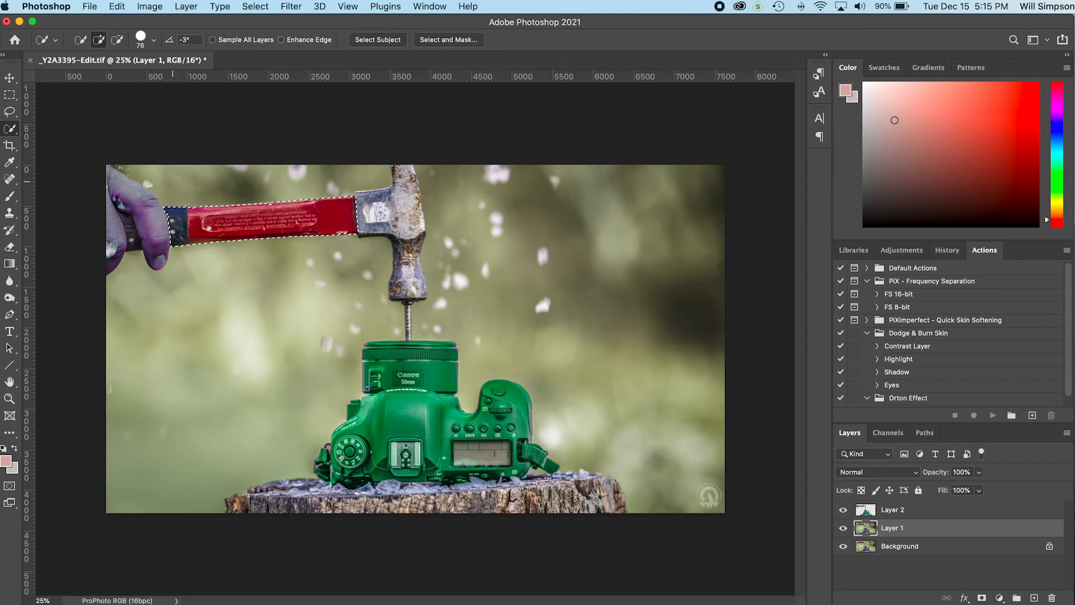
pyautogui.keyDown('alt'); pyautogui.click(171, 217); pyautogui.keyUp('alt')
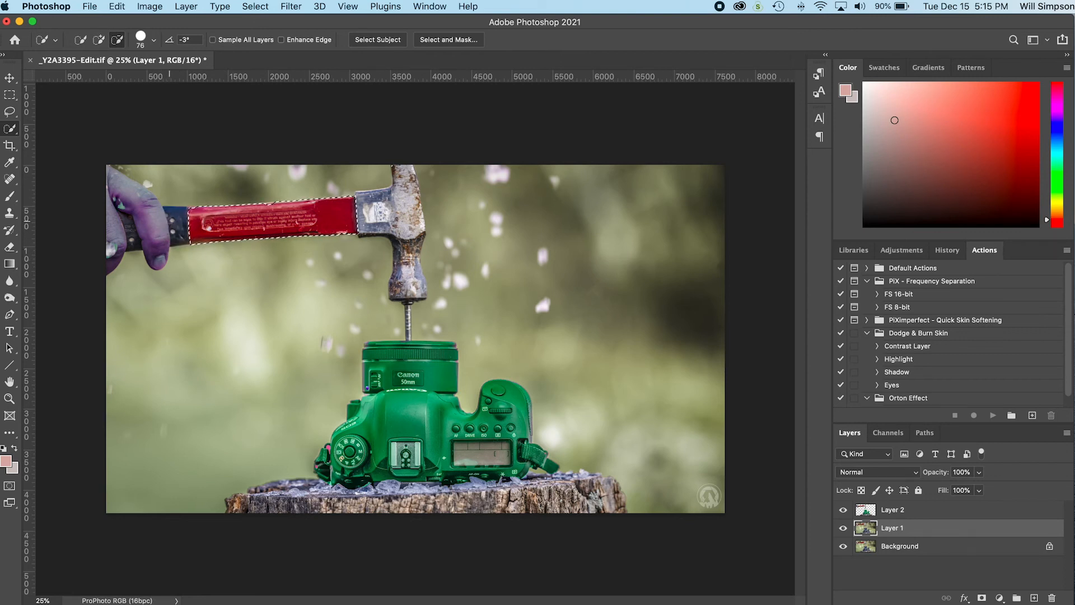
# Step: Recolor the selected hammer handle blue on Layer 2 with Hue/Saturation at hue -131, saturation +51 and lightness +25, and clear the selection
pyautogui.click(150, 8)
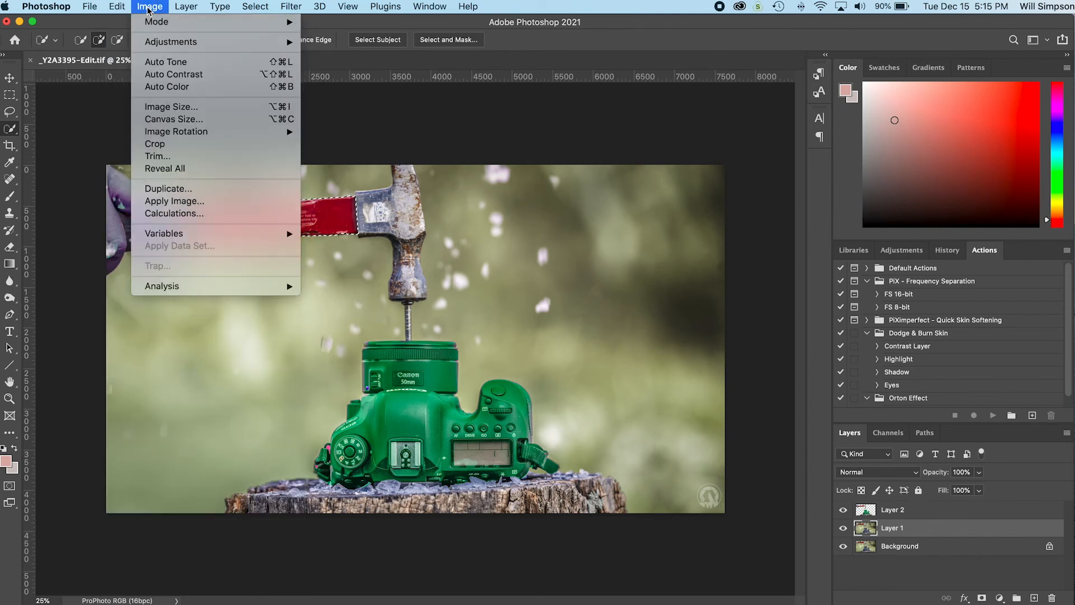
pyautogui.moveTo(268, 42)
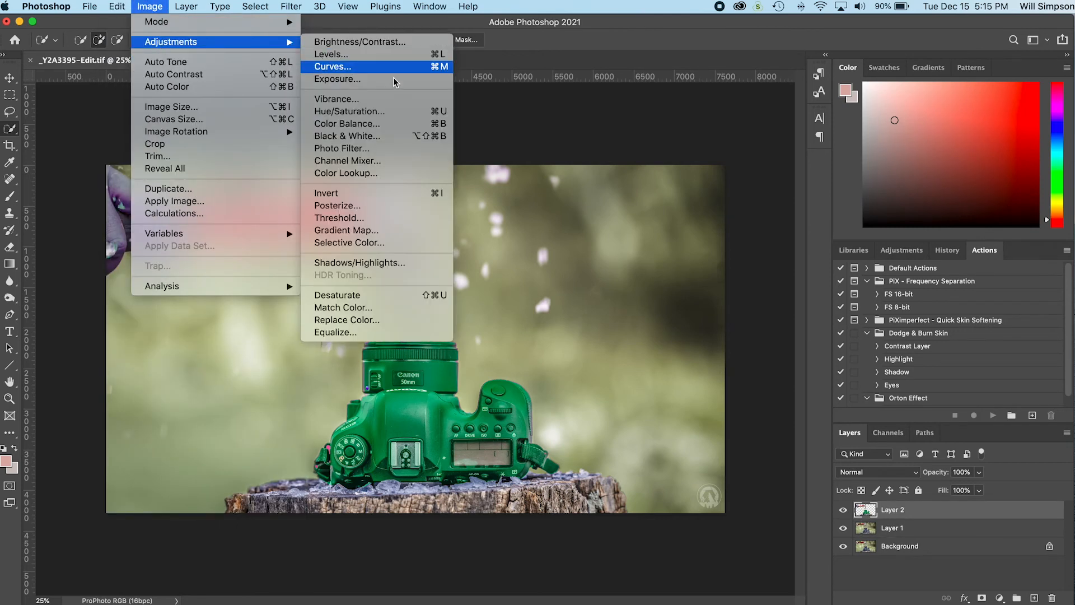
pyautogui.click(386, 111)
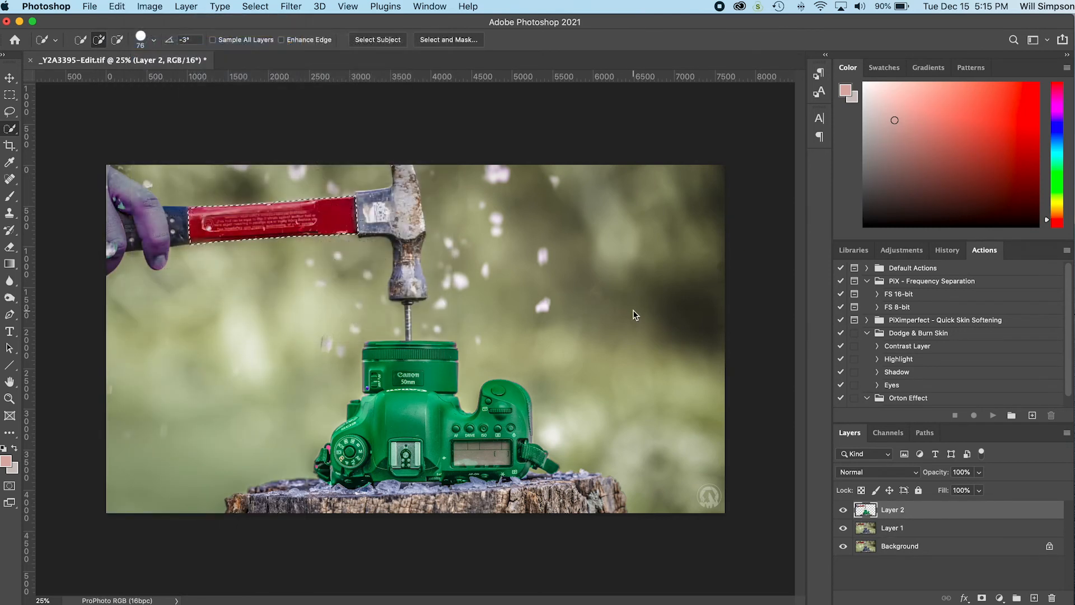
pyautogui.moveTo(750, 218); pyautogui.dragTo(699, 220)
pyautogui.moveTo(750, 248); pyautogui.dragTo(783, 249)
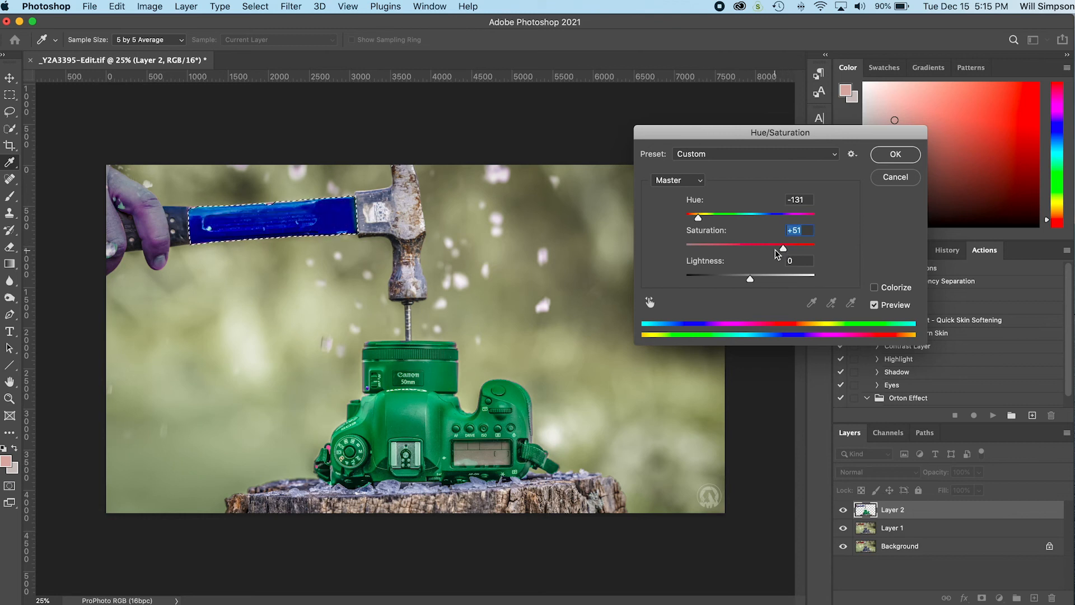
pyautogui.click(718, 278)
pyautogui.moveTo(744, 280); pyautogui.dragTo(769, 280)
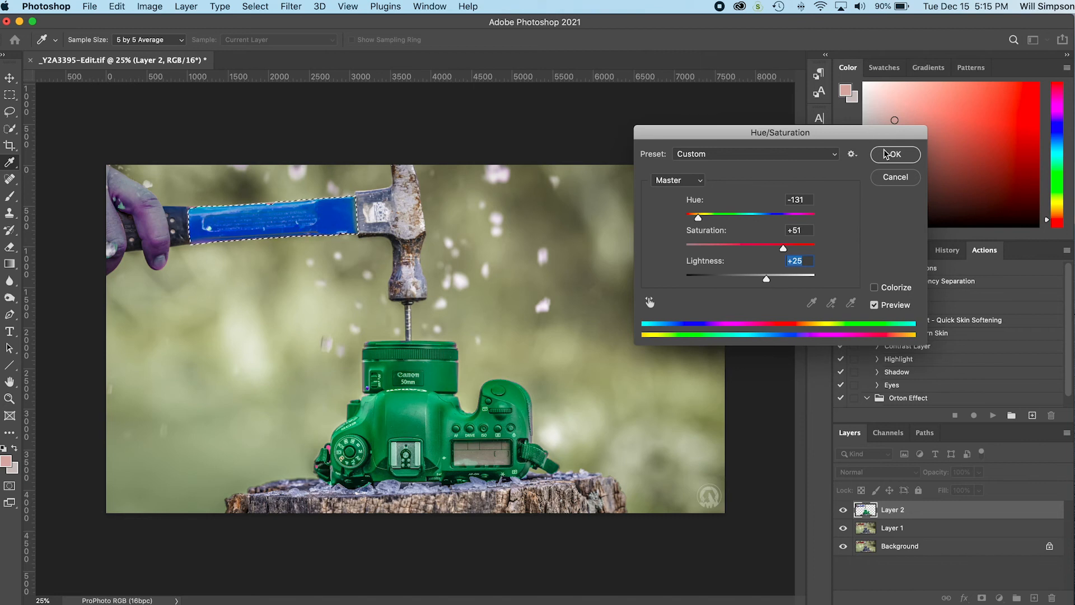
pyautogui.click(895, 154)
pyautogui.press('w')
pyautogui.hotkey('ctrl', 'd')
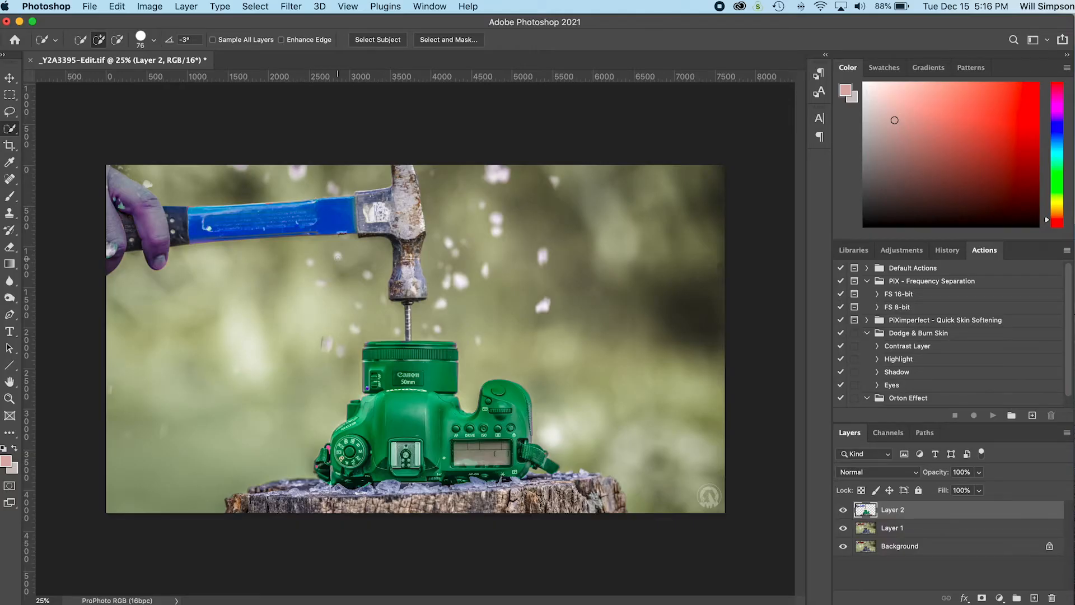
# Step: Bring up the list of image adjustments available for Layer 2
pyautogui.click(157, 5)
pyautogui.moveTo(164, 45)
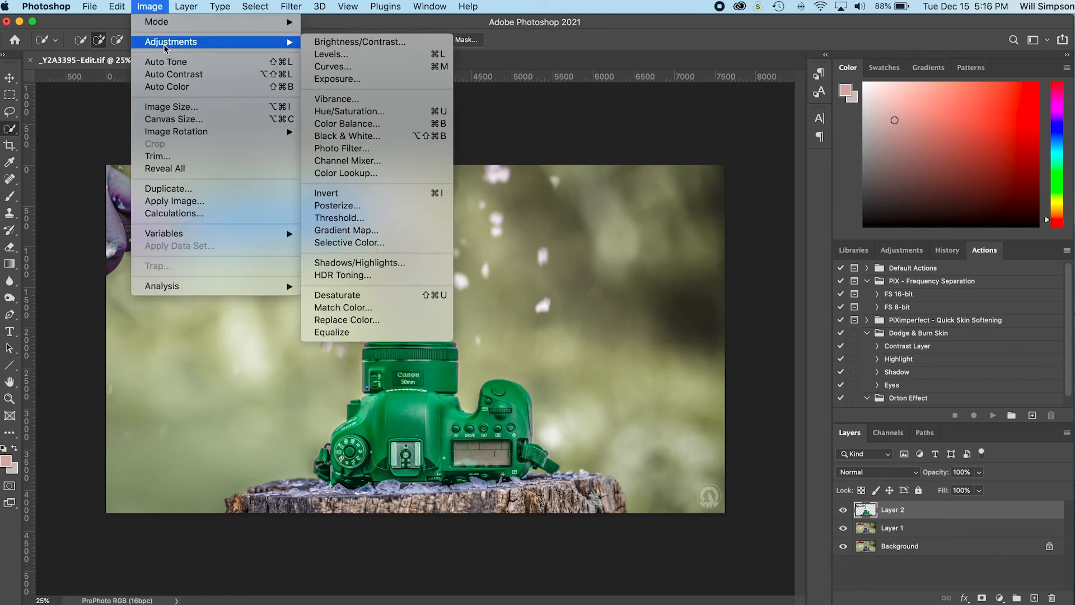